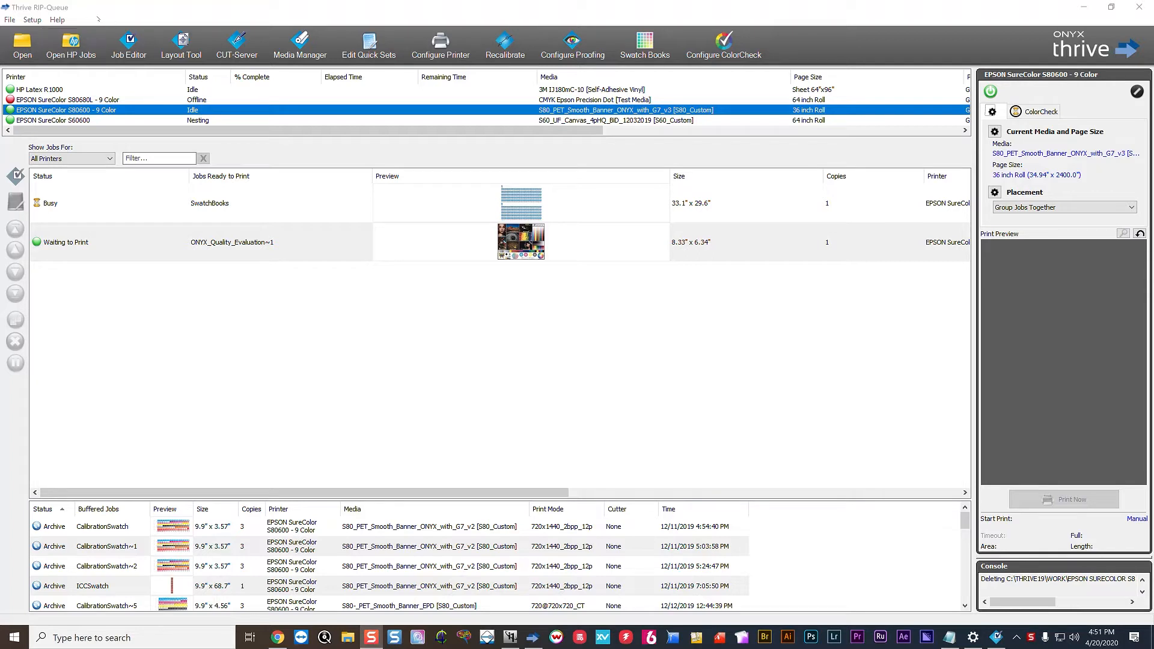
Open the Color Matching Table from the RIP configuration
{"action": "left_click", "coordinate": [32, 19]}
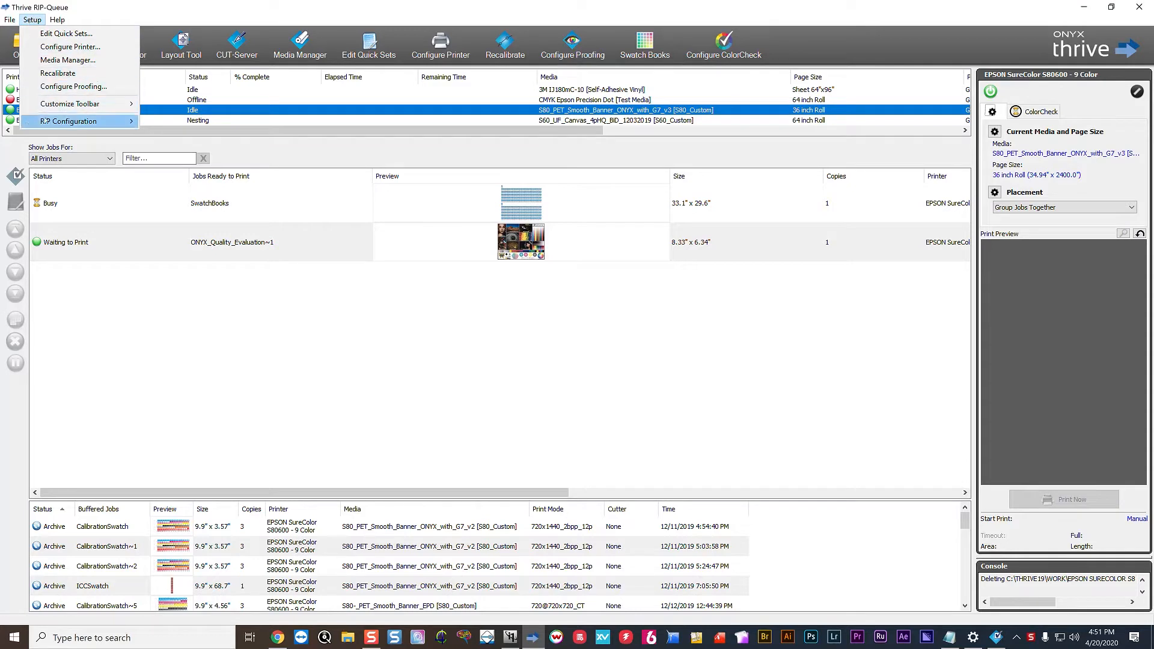
{"action": "mouse_move", "coordinate": [71, 122]}
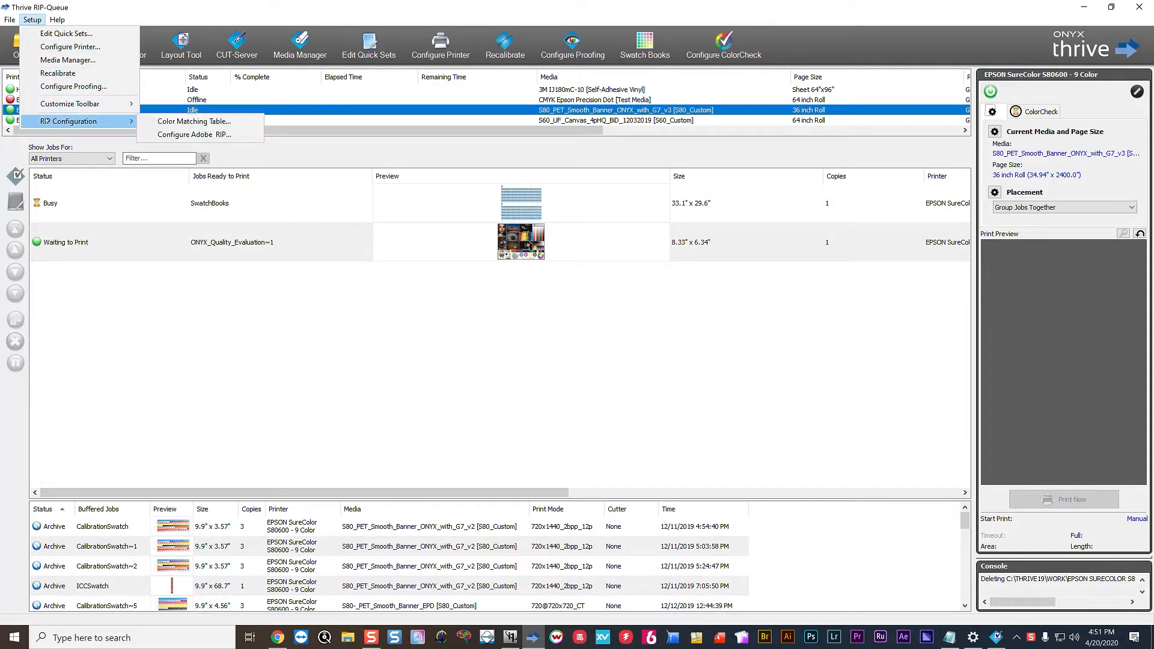
{"action": "left_click", "coordinate": [156, 122]}
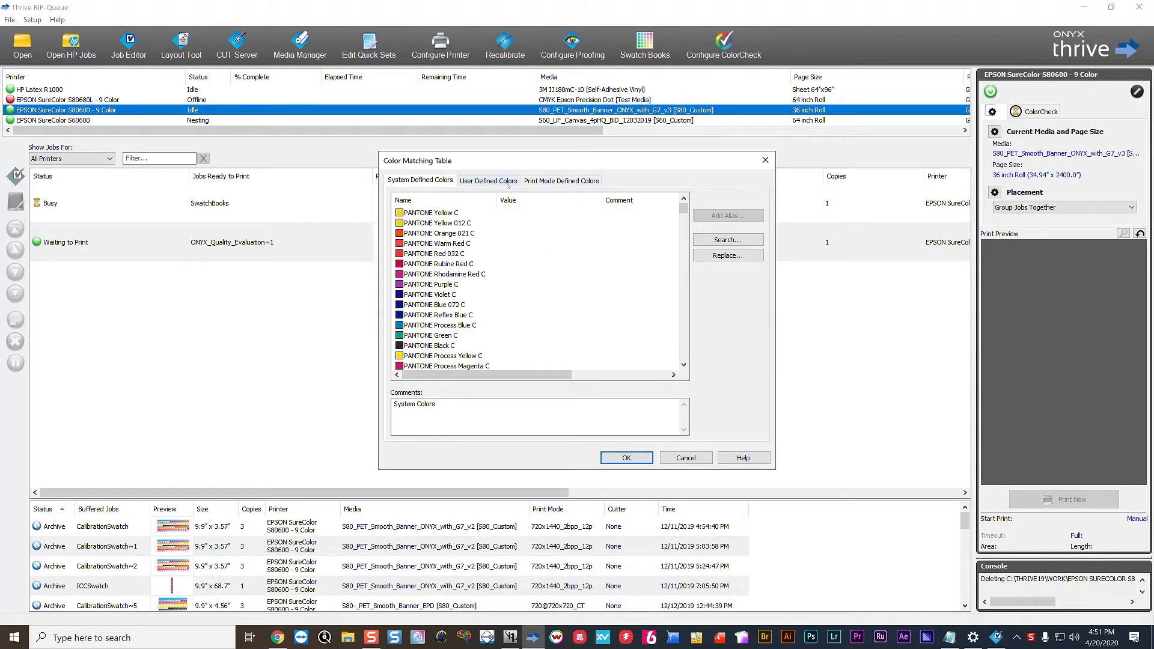
Look through the user defined, print mode defined and system defined color lists
{"action": "left_click", "coordinate": [478, 182]}
{"action": "left_click", "coordinate": [547, 183]}
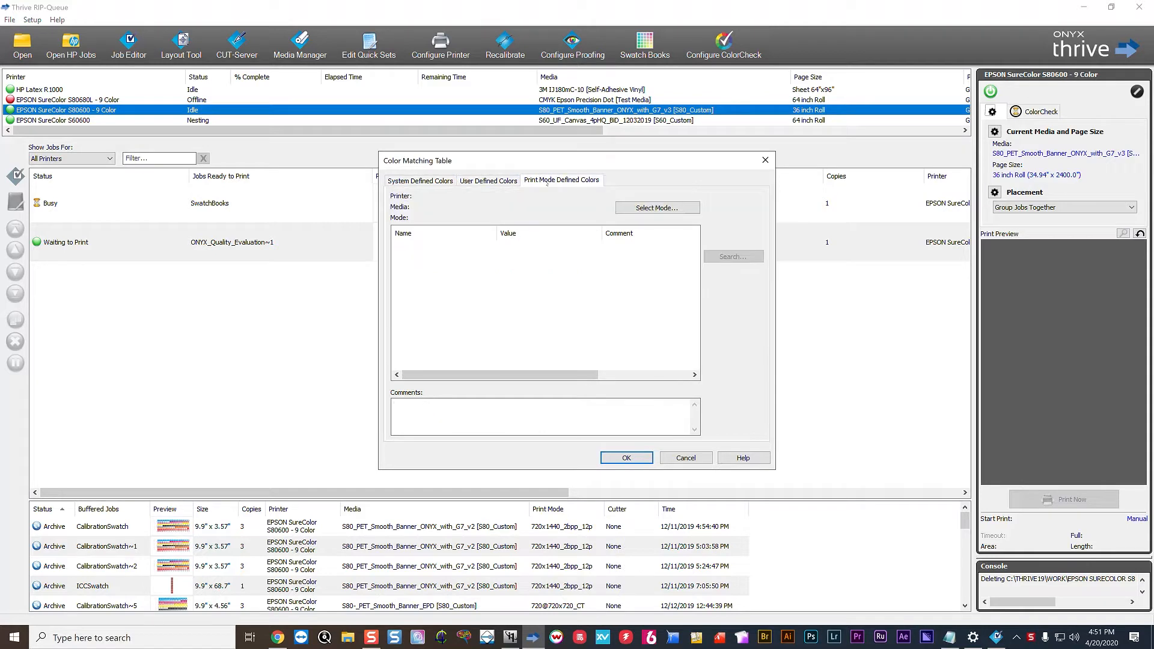
{"action": "left_click", "coordinate": [429, 181]}
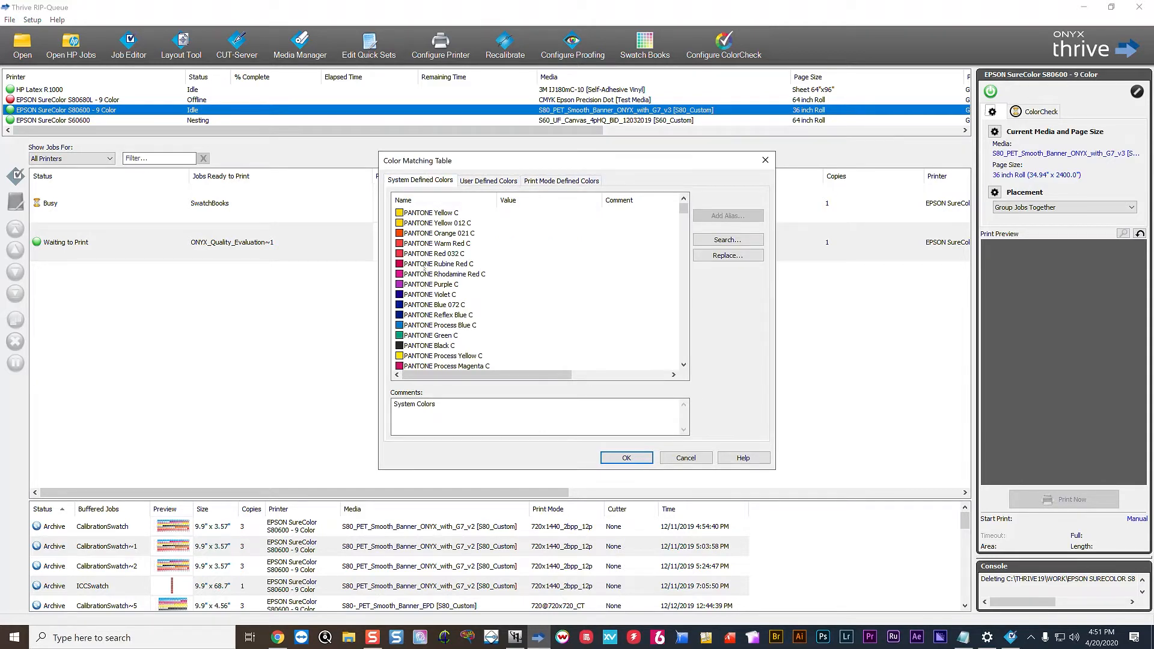
{"action": "mouse_move", "coordinate": [684, 208]}
{"action": "left_mouse_down"}
{"action": "mouse_move", "coordinate": [664, 355]}
{"action": "mouse_move", "coordinate": [663, 204]}
{"action": "left_mouse_up"}
Try the alias name Pantone021C for PANTONE Rubine Red C, copy the name and cancel the alias
{"action": "left_click", "coordinate": [450, 244]}
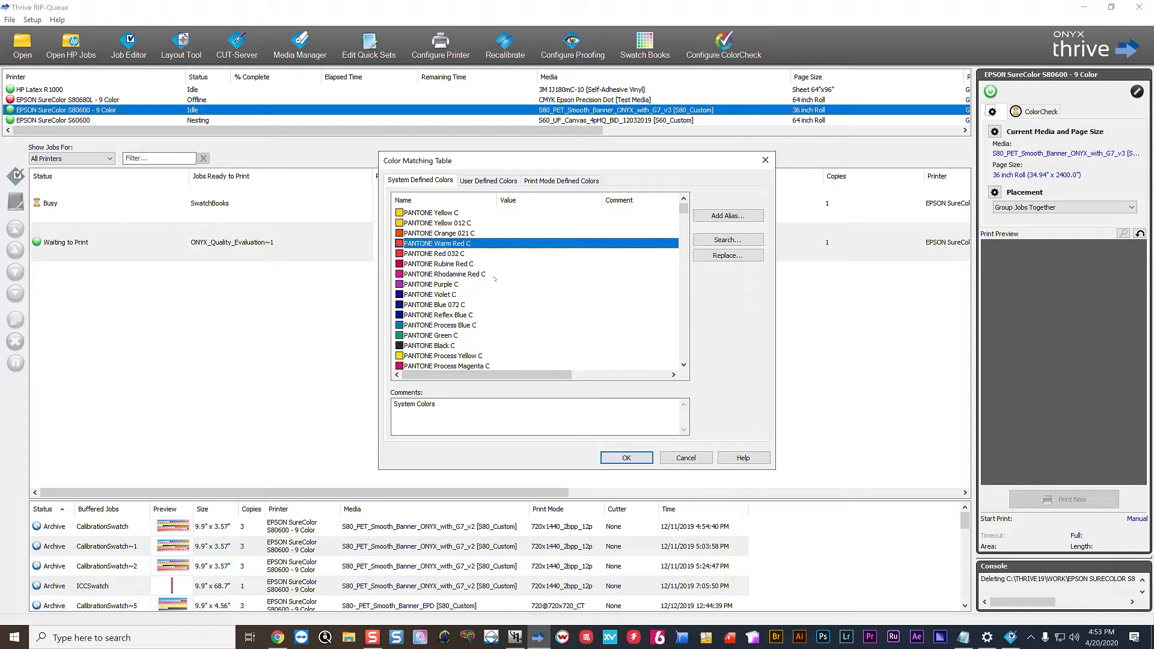
{"action": "left_click", "coordinate": [437, 264]}
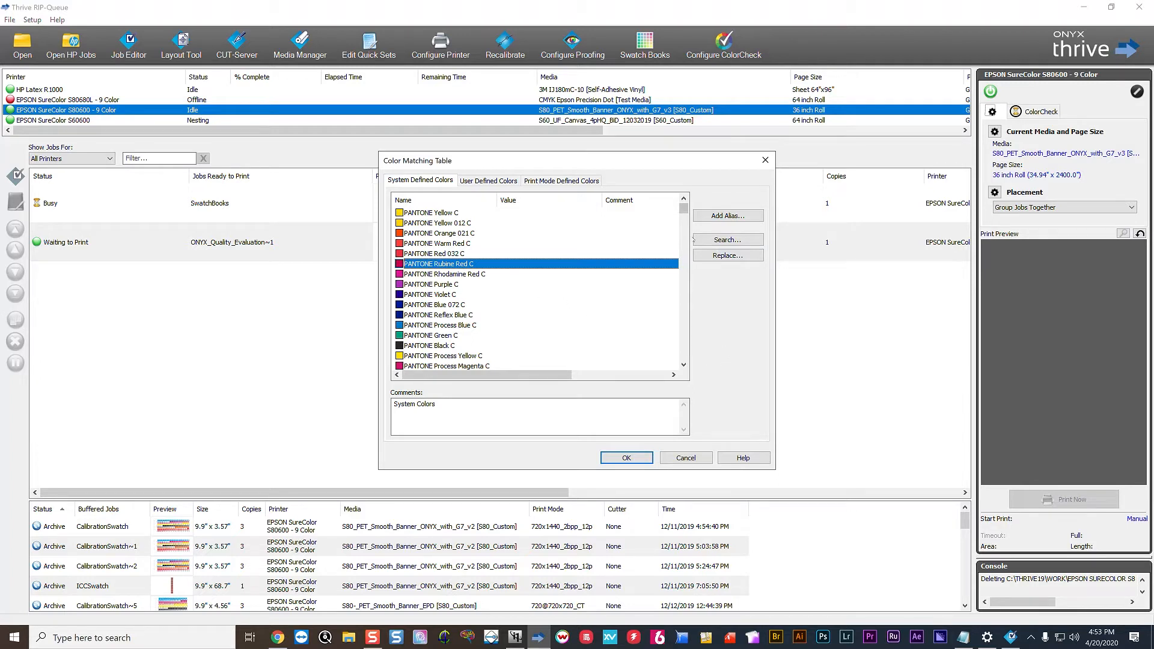
{"action": "left_click", "coordinate": [726, 215]}
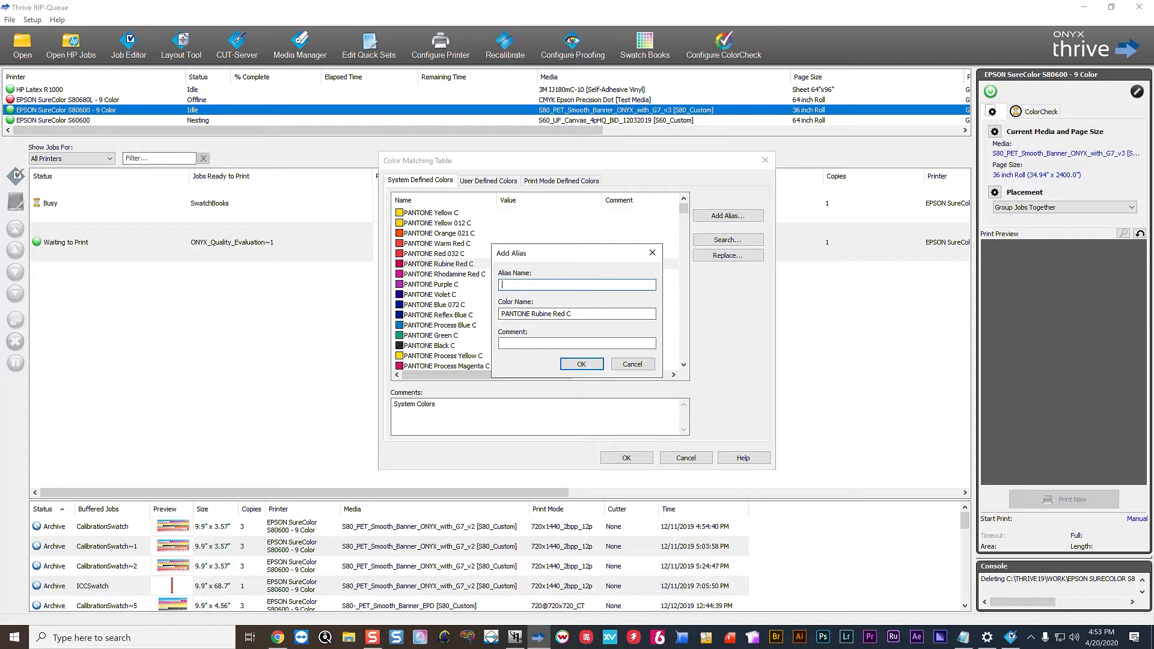
{"action": "type", "text": "Pantone021C"}
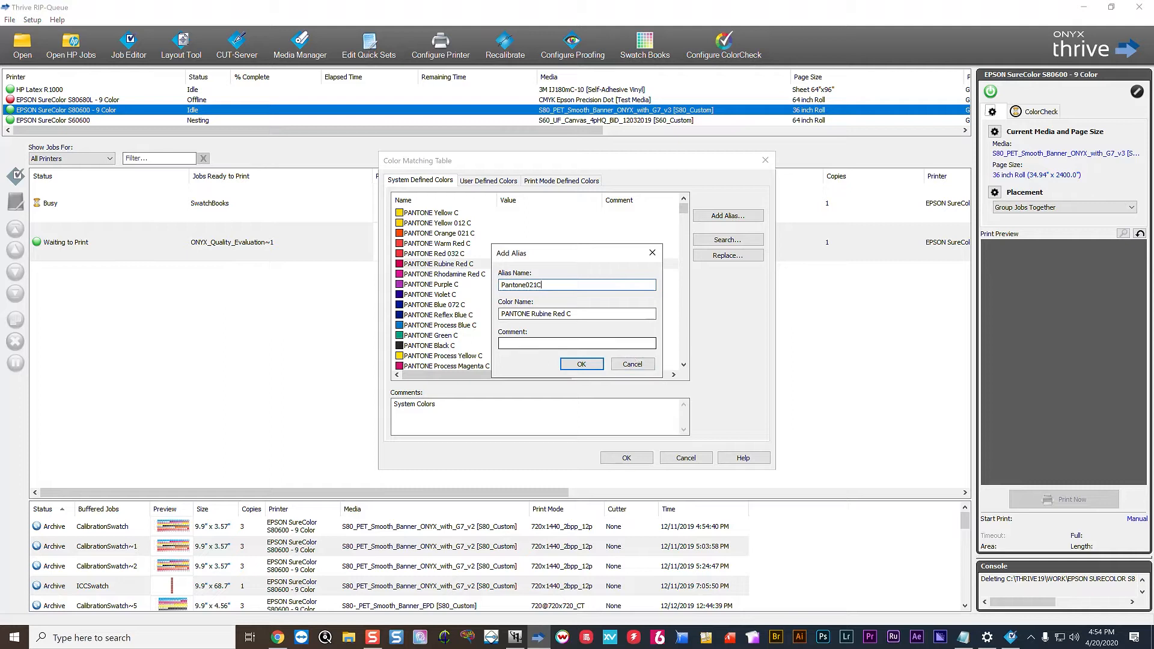
{"action": "double_click", "coordinate": [520, 285]}
{"action": "right_click", "coordinate": [526, 285]}
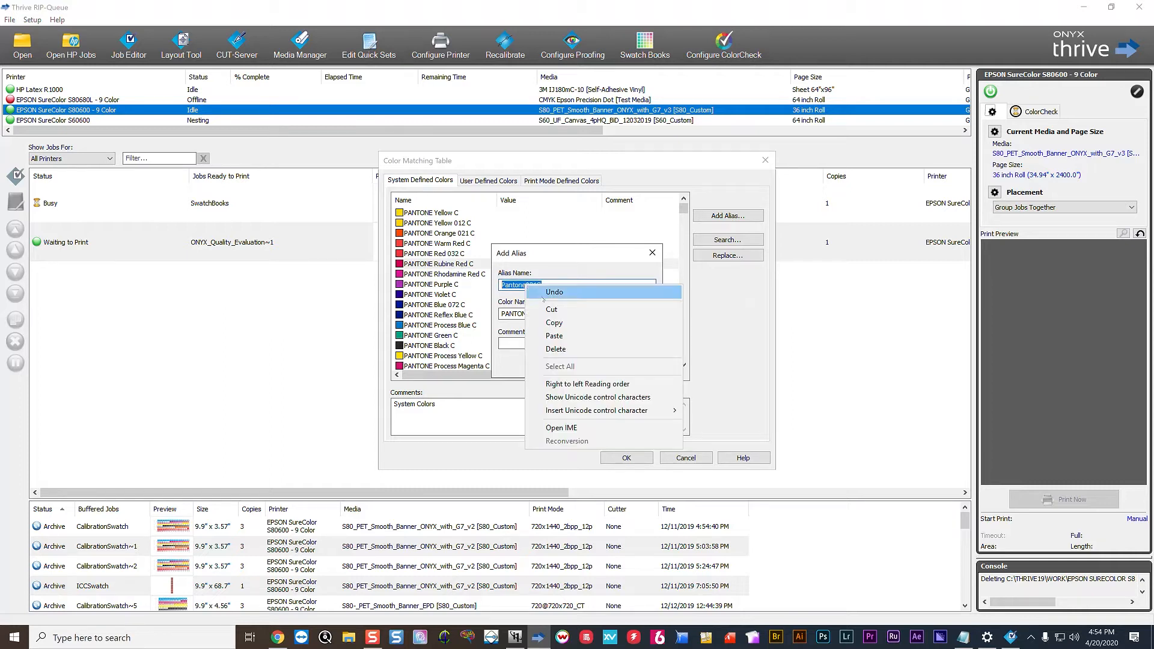
{"action": "left_click", "coordinate": [554, 323]}
{"action": "left_click", "coordinate": [634, 365]}
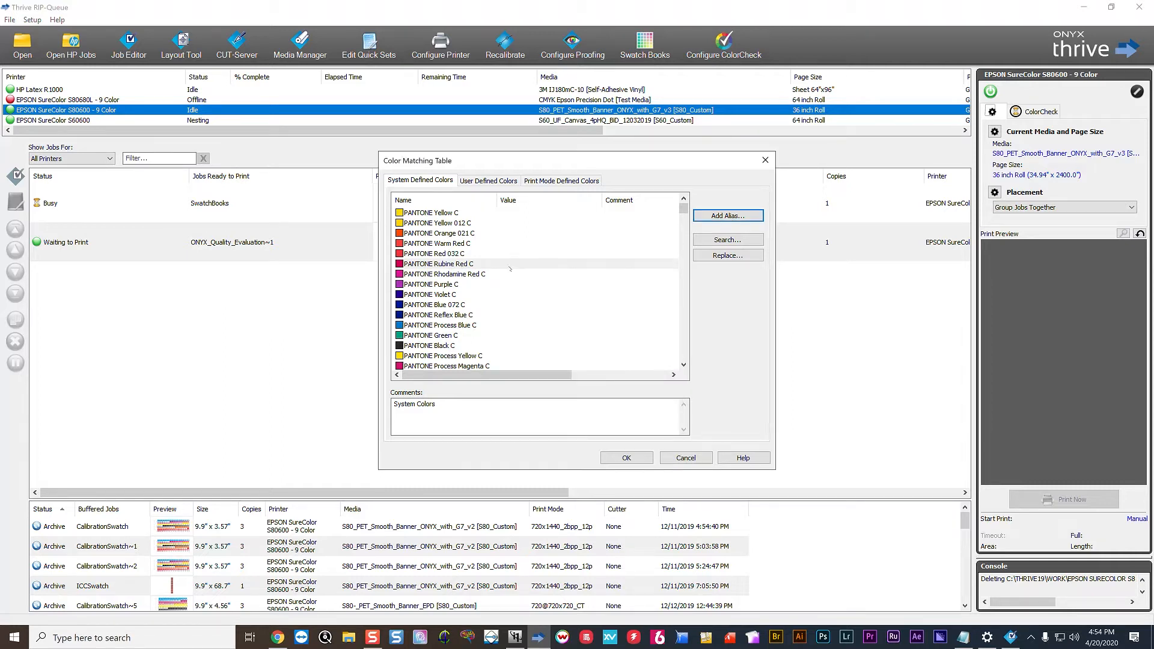
Paste the alias name Pantone021C for PANTONE Orange 021 C and cancel the alias
{"action": "left_click", "coordinate": [465, 236]}
{"action": "left_click", "coordinate": [728, 215]}
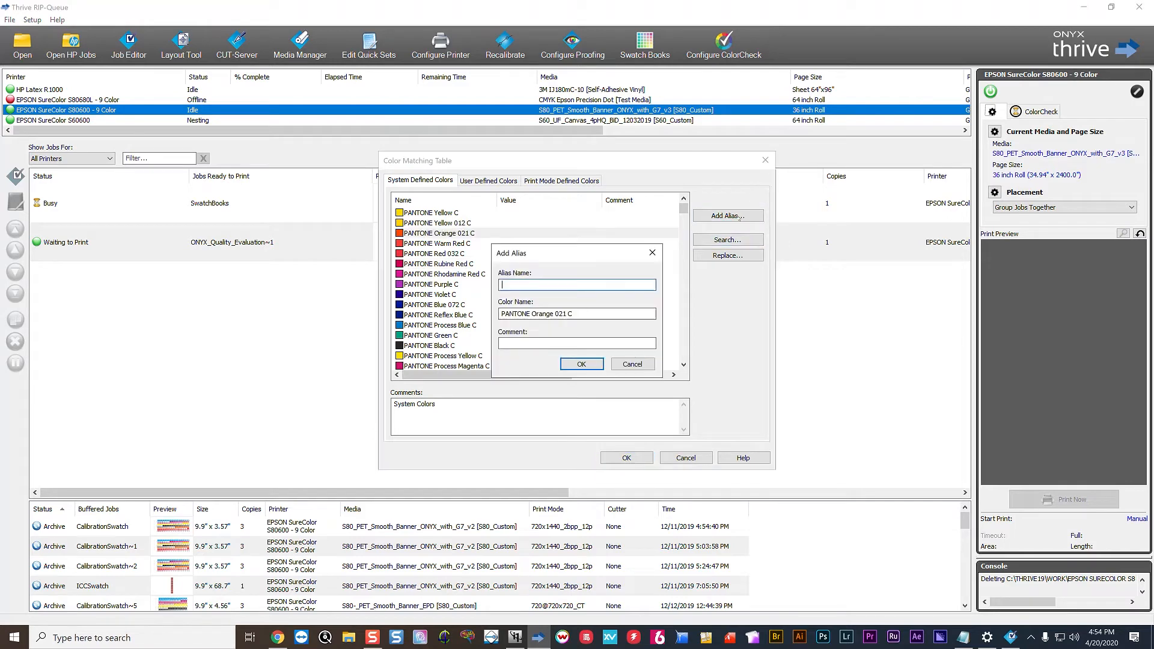
{"action": "right_click", "coordinate": [537, 285]}
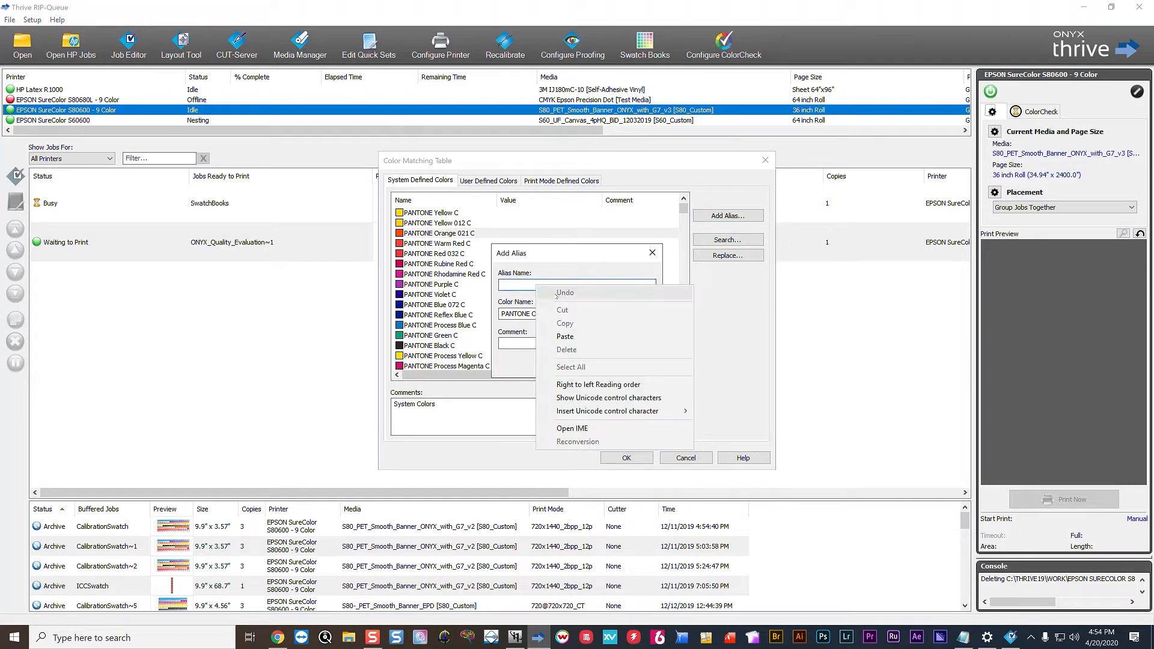
{"action": "left_click", "coordinate": [554, 334]}
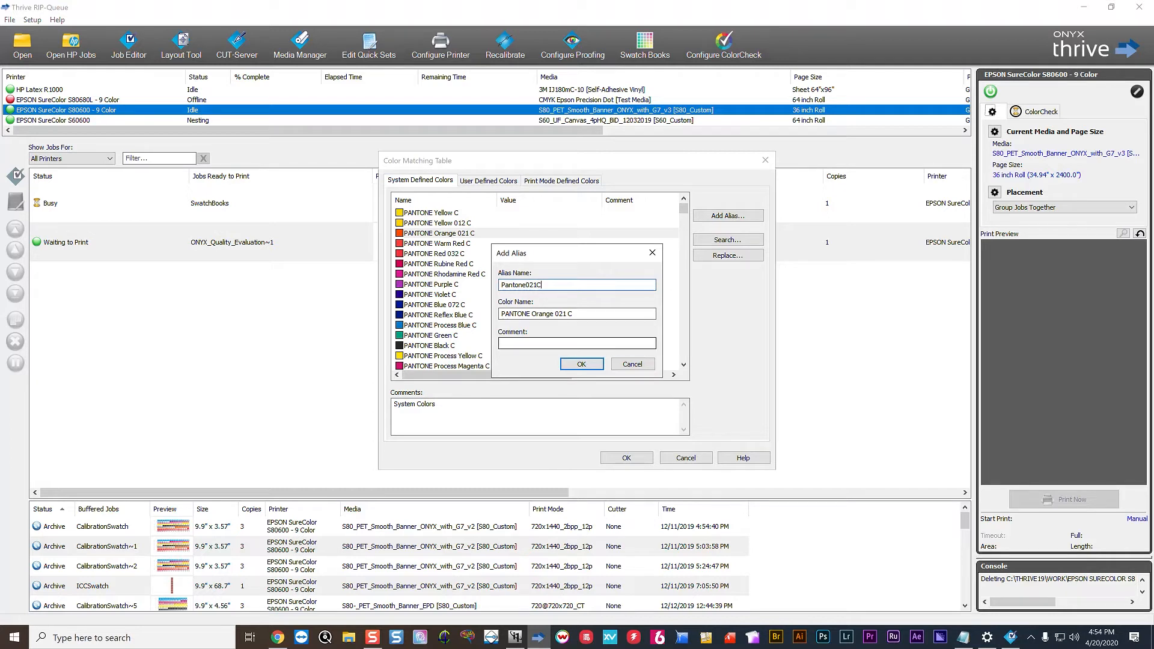
{"action": "left_click", "coordinate": [631, 364]}
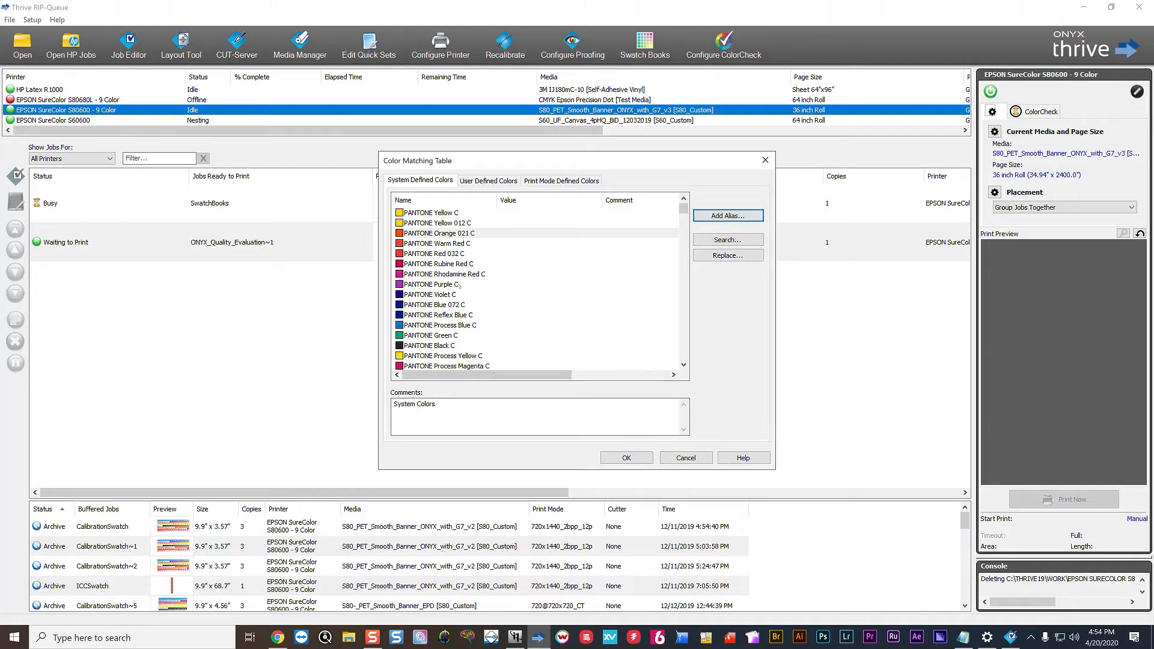
View the Replace options for the system defined colors, close them and show the user defined colors
{"action": "left_click", "coordinate": [728, 256]}
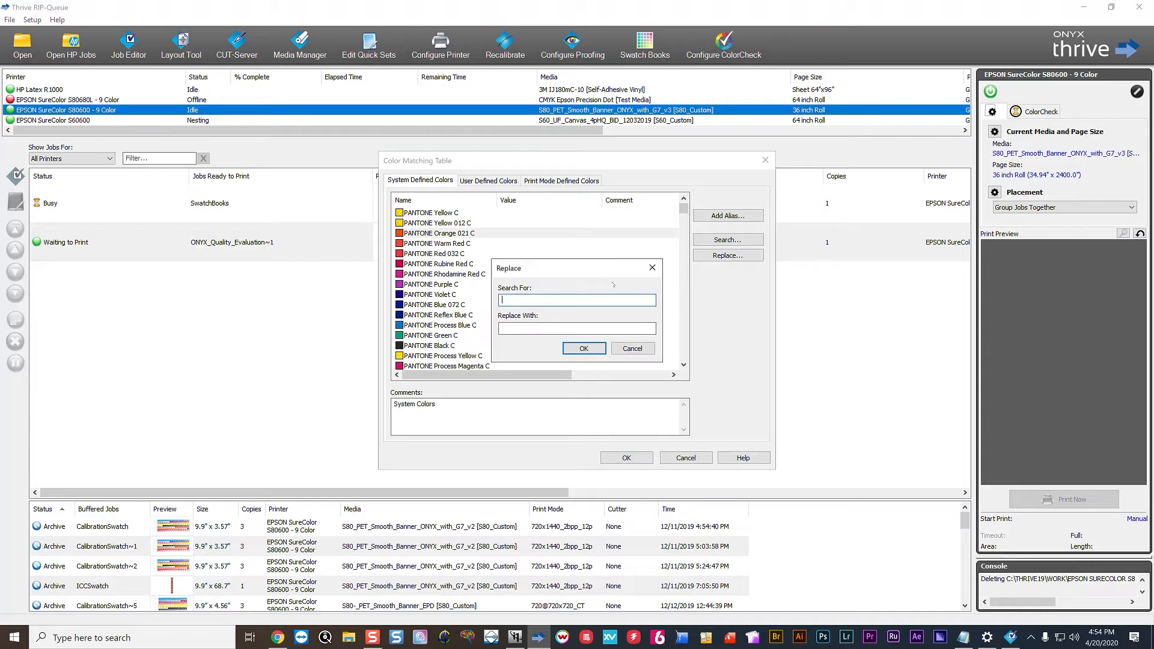
{"action": "left_click", "coordinate": [632, 349]}
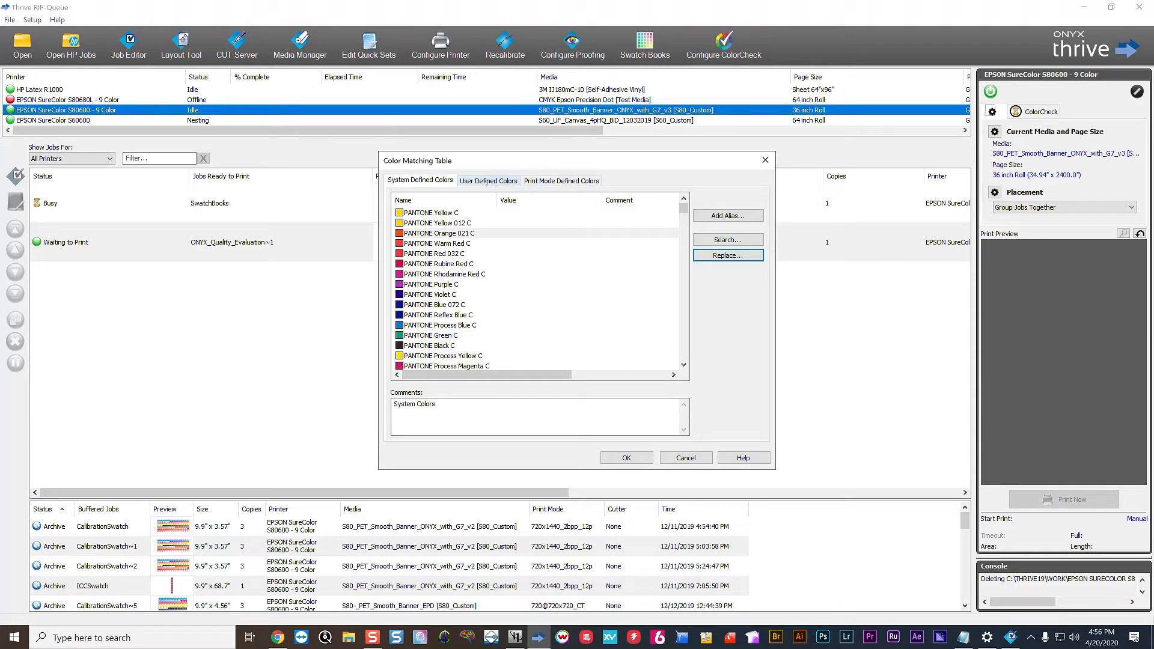
{"action": "left_click", "coordinate": [484, 182]}
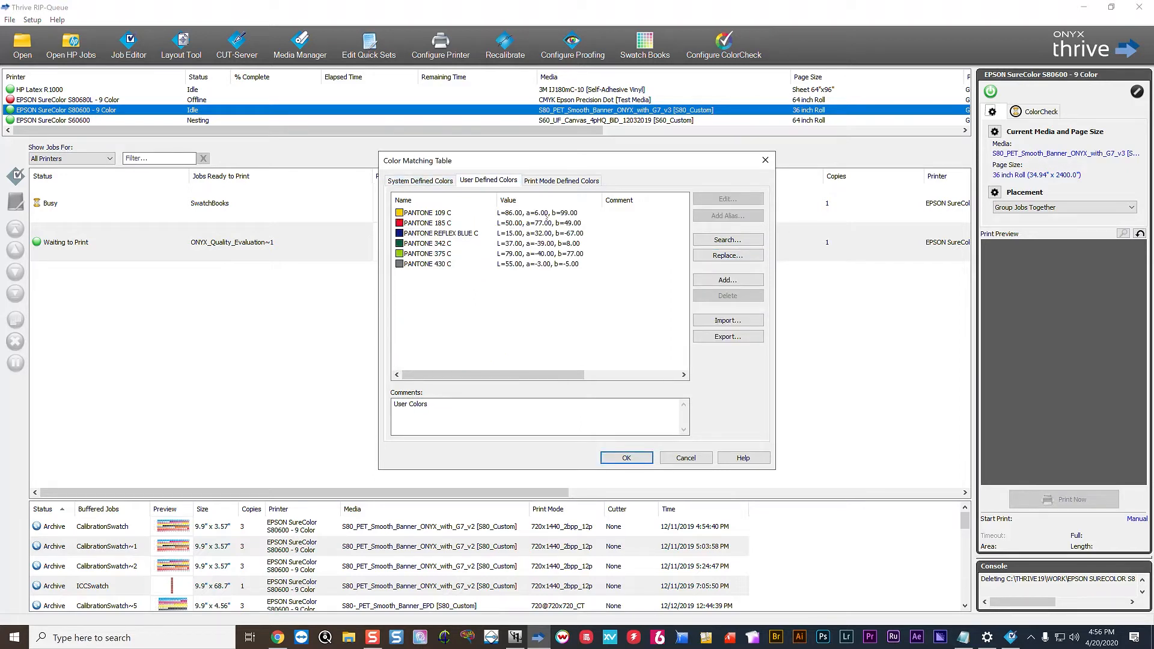
Edit the user defined color PANTONE 109 C and set its L value to 84
{"action": "left_click", "coordinate": [521, 215]}
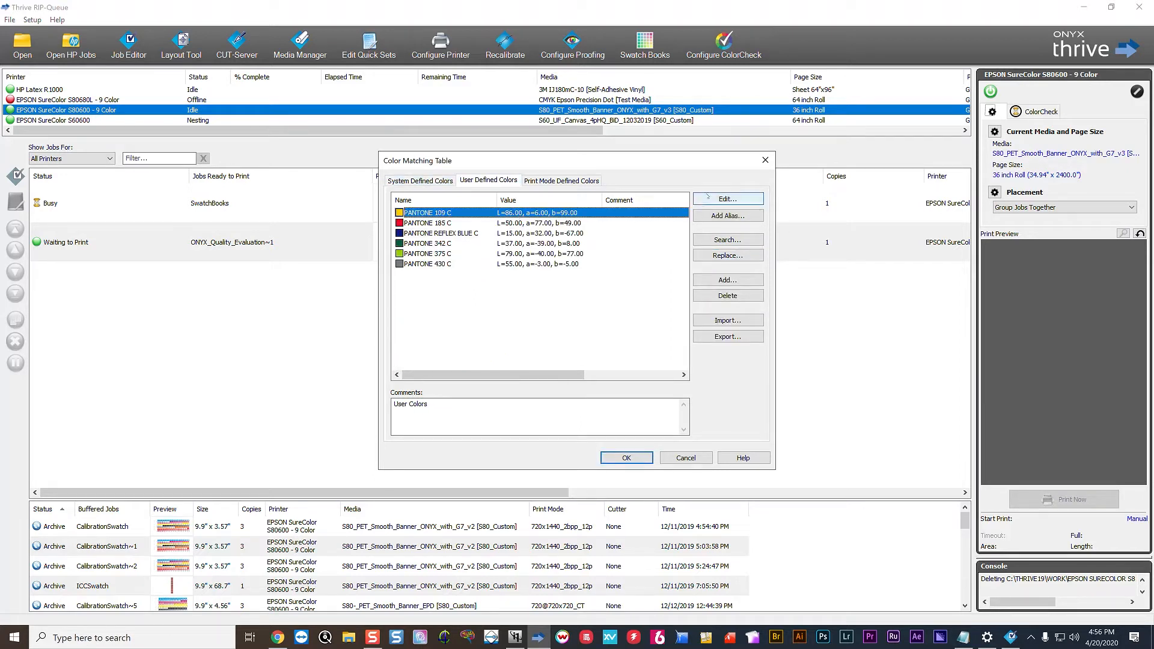
{"action": "left_click", "coordinate": [728, 199]}
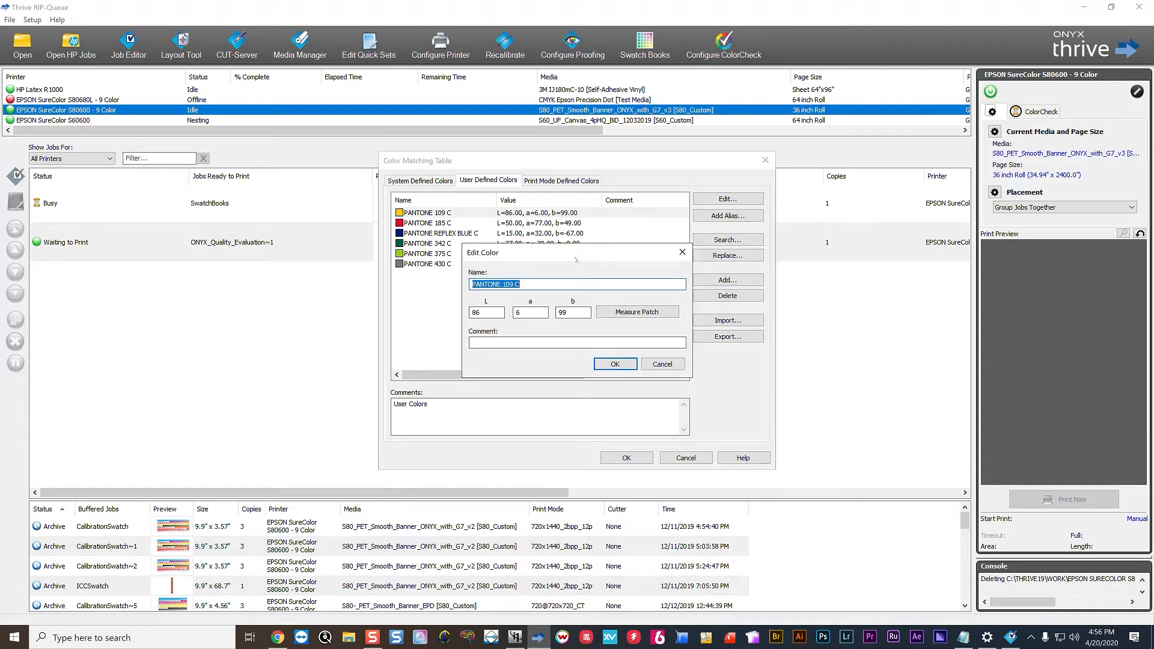
{"action": "left_click_drag", "start_coordinate": [576, 259], "coordinate": [534, 293]}
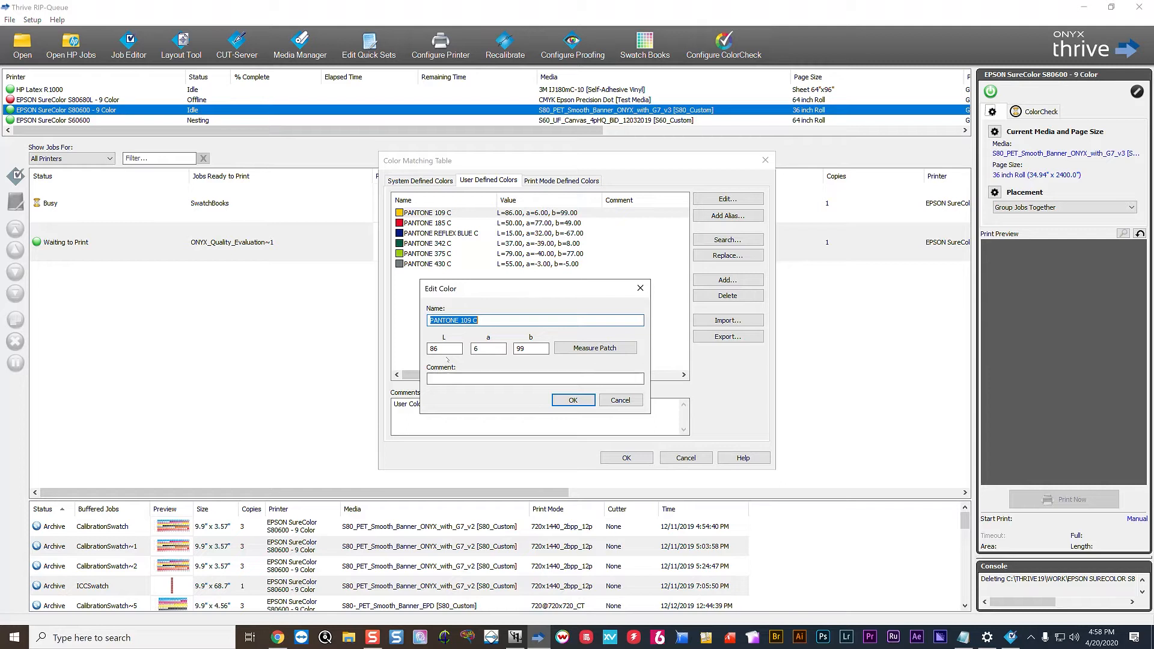
{"action": "key", "text": "Tab"}
{"action": "type", "text": "8"}
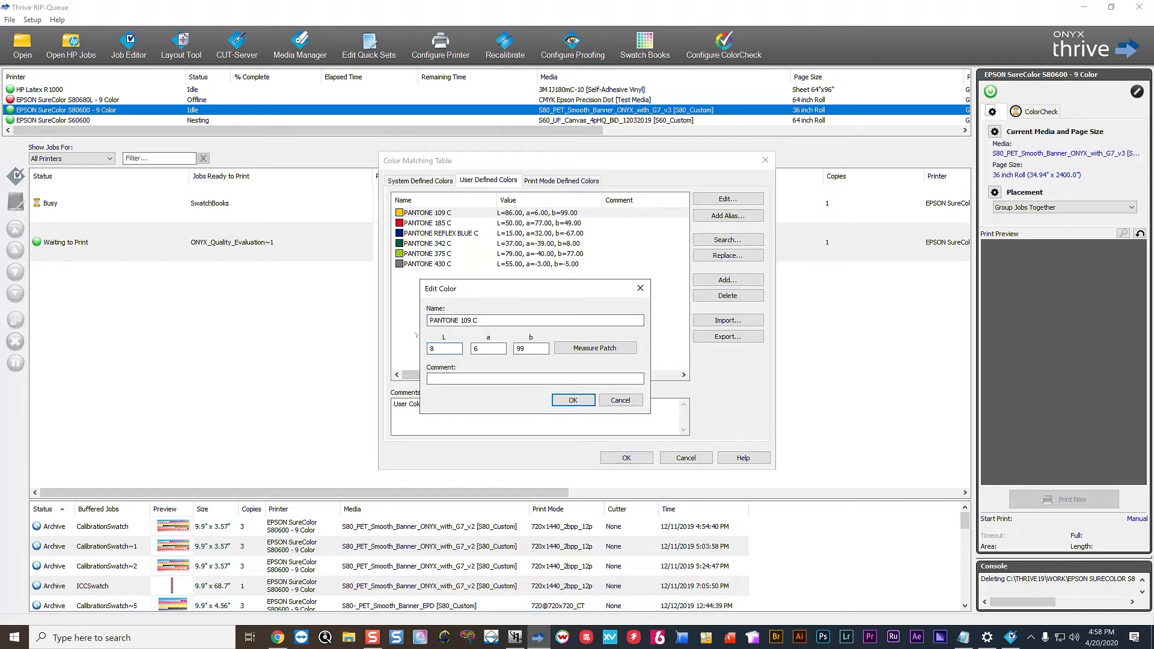
{"action": "type", "text": "4"}
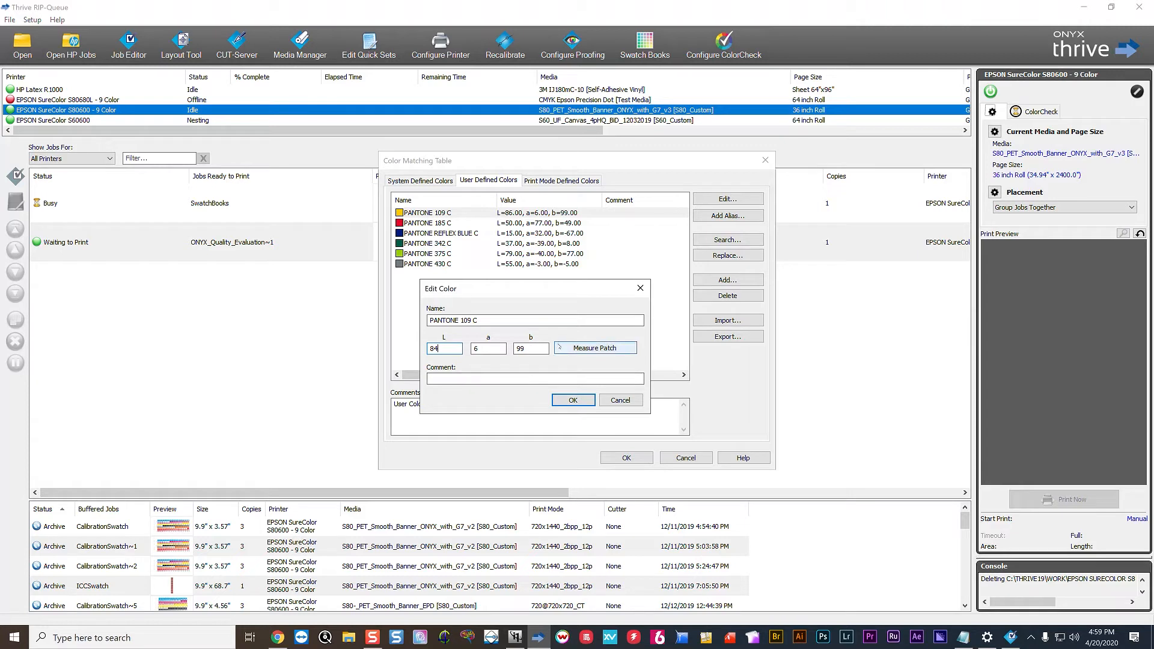
View the patch measurement and its device setup for PANTONE 109 C, then cancel the measurement and the color edit
{"action": "left_click", "coordinate": [564, 346]}
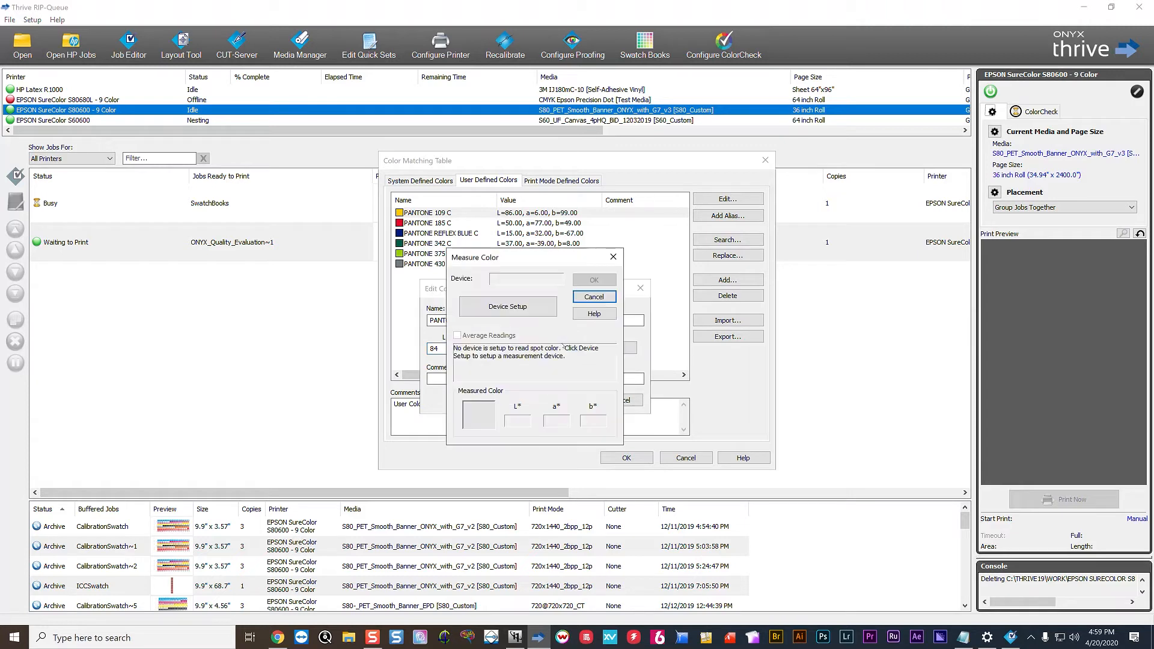
{"action": "left_click", "coordinate": [537, 309]}
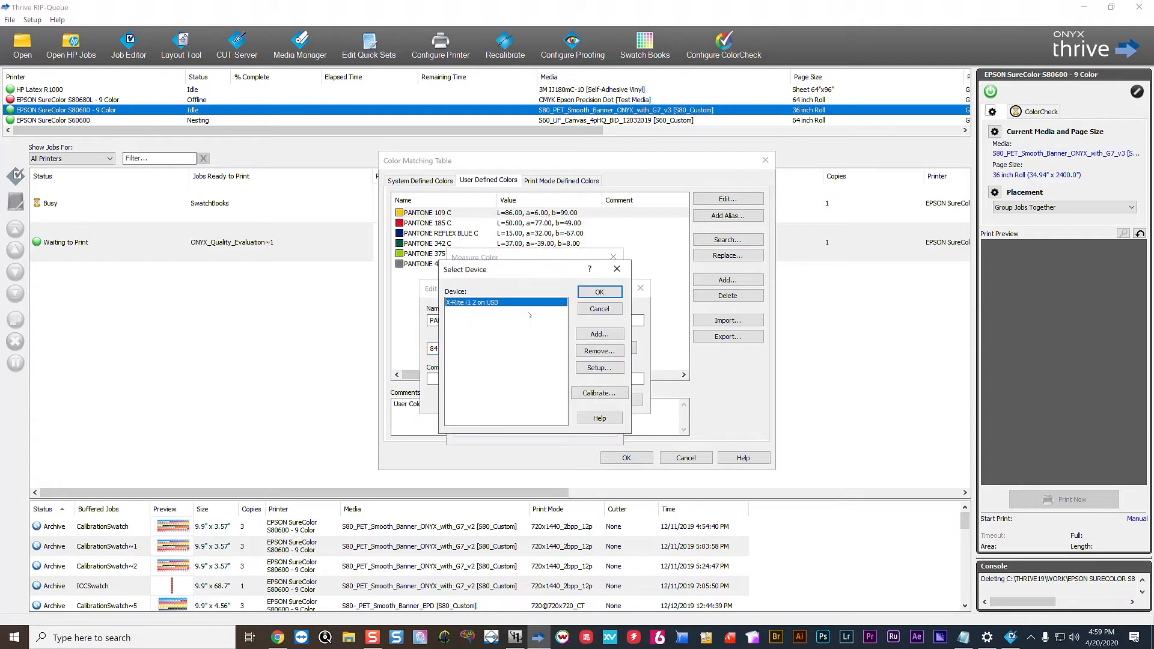
{"action": "left_click", "coordinate": [601, 332]}
{"action": "left_click", "coordinate": [590, 447]}
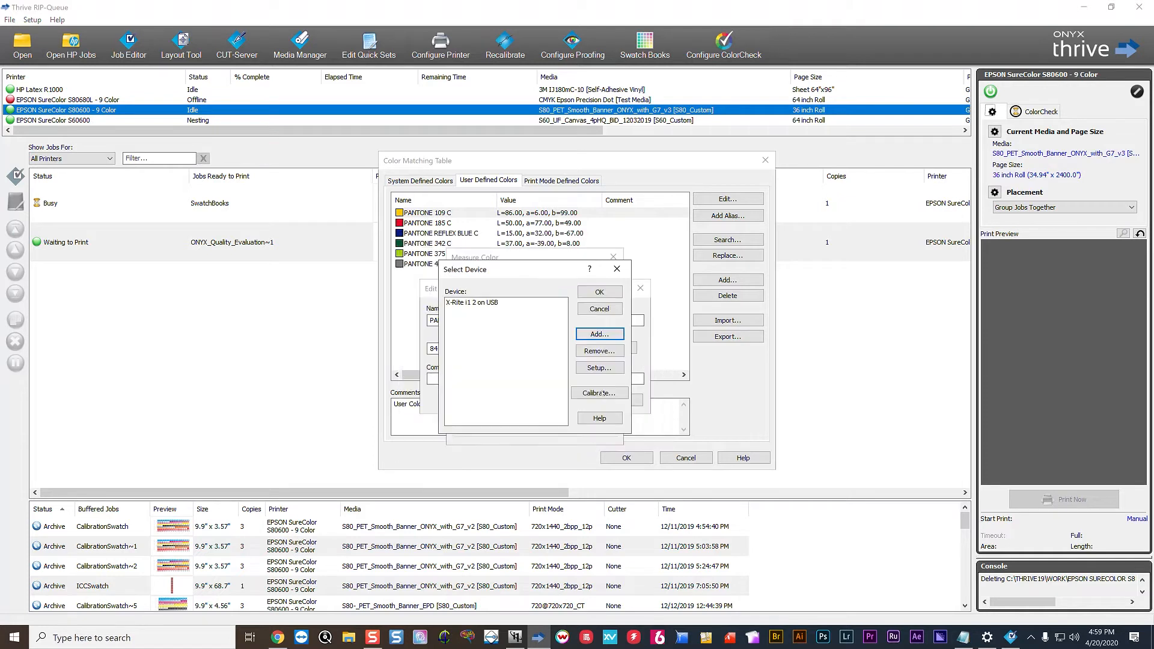
{"action": "left_click", "coordinate": [599, 308]}
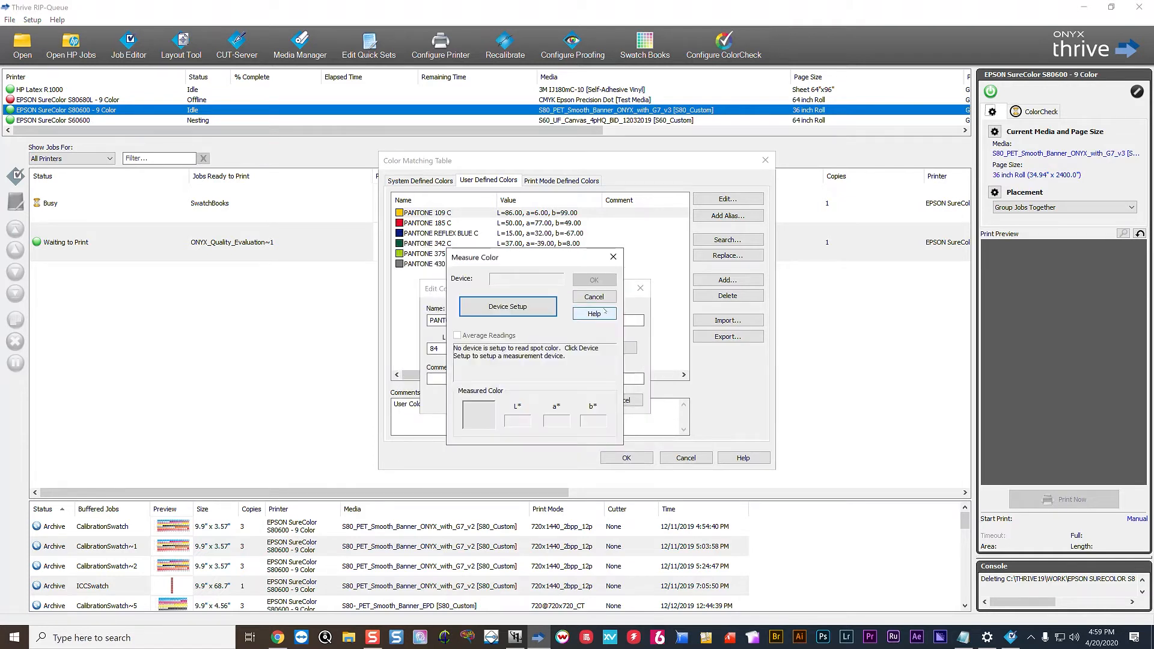
{"action": "left_click", "coordinate": [594, 297]}
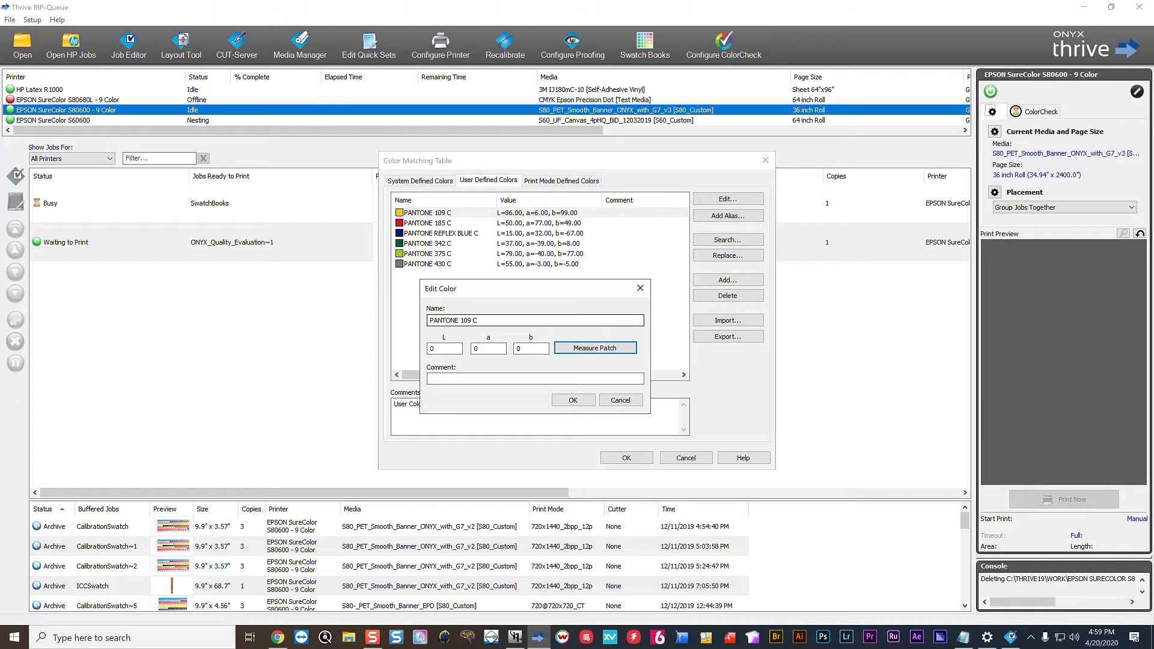
{"action": "left_click", "coordinate": [633, 402]}
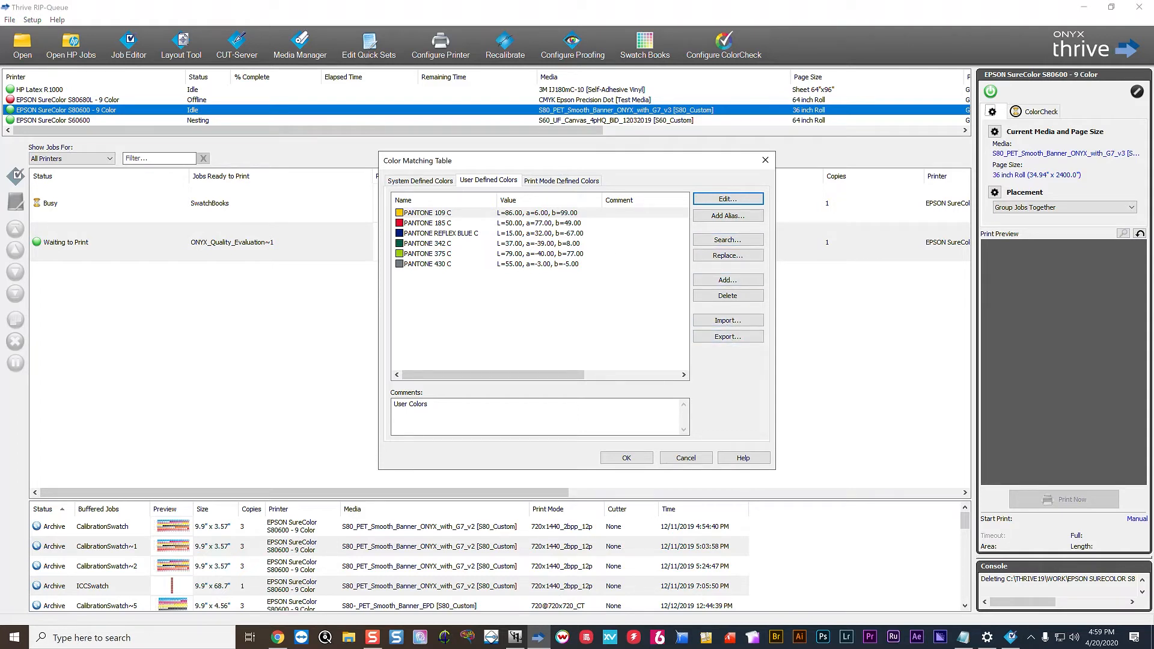
For the print mode defined colors, select printer EPSON SureColor S80600 - 9 Color, media group S80_Custom and media S80_PET_Smooth_Banner_ONYX_with_G7_v3
{"action": "left_click", "coordinate": [560, 182]}
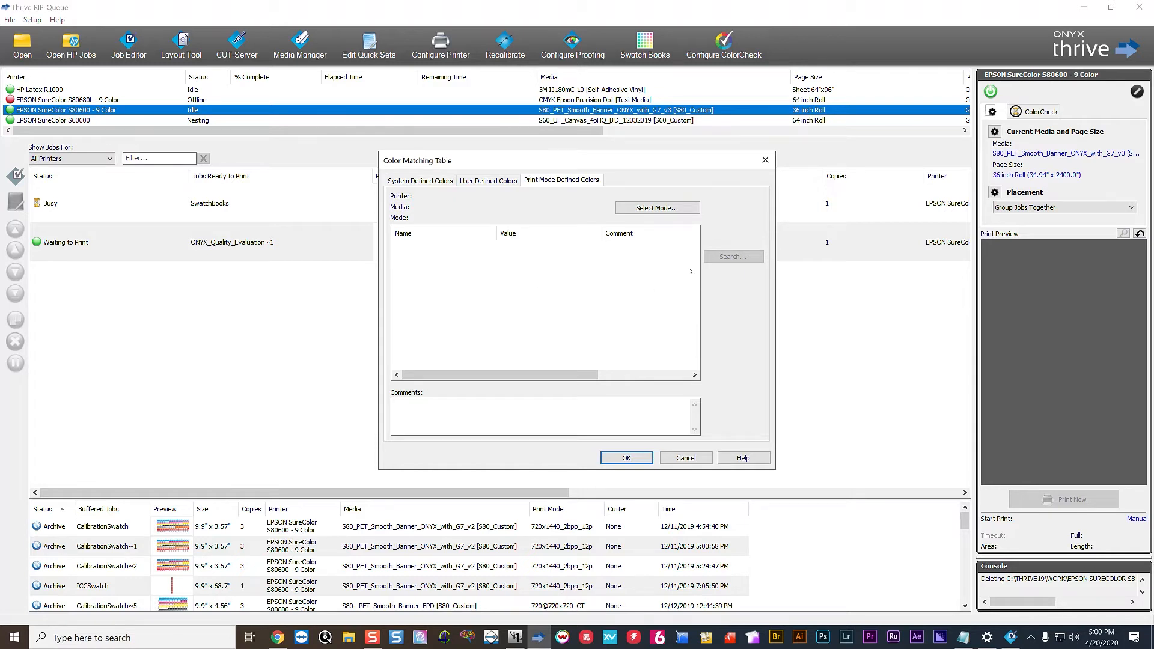
{"action": "left_click", "coordinate": [658, 208]}
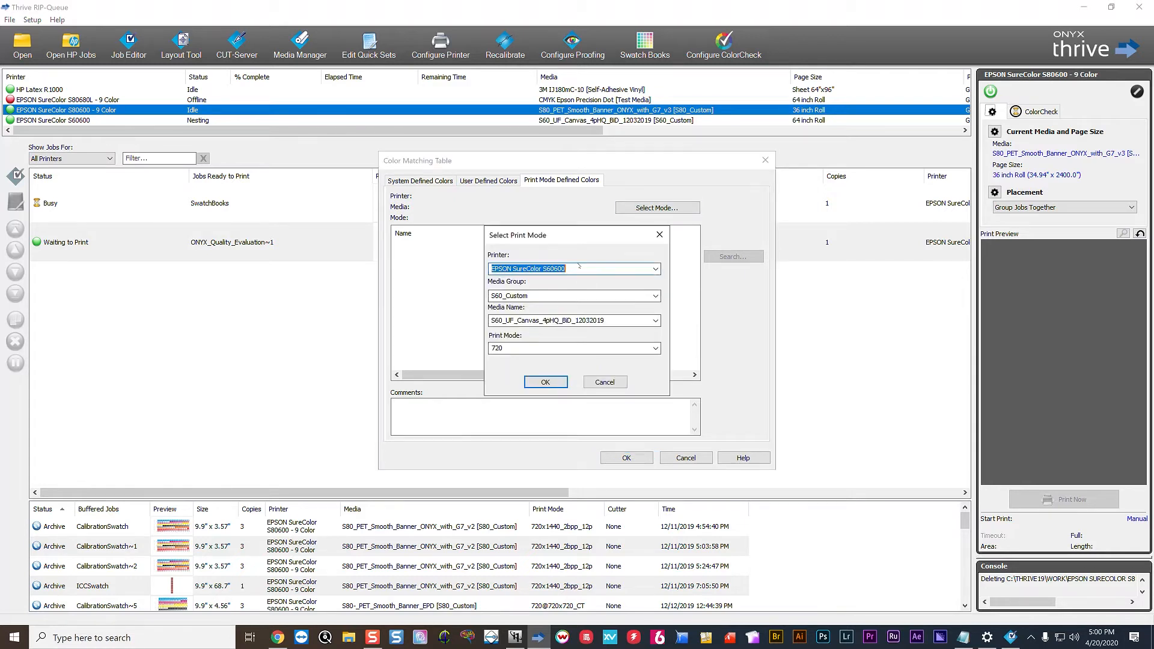
{"action": "left_click", "coordinate": [656, 268]}
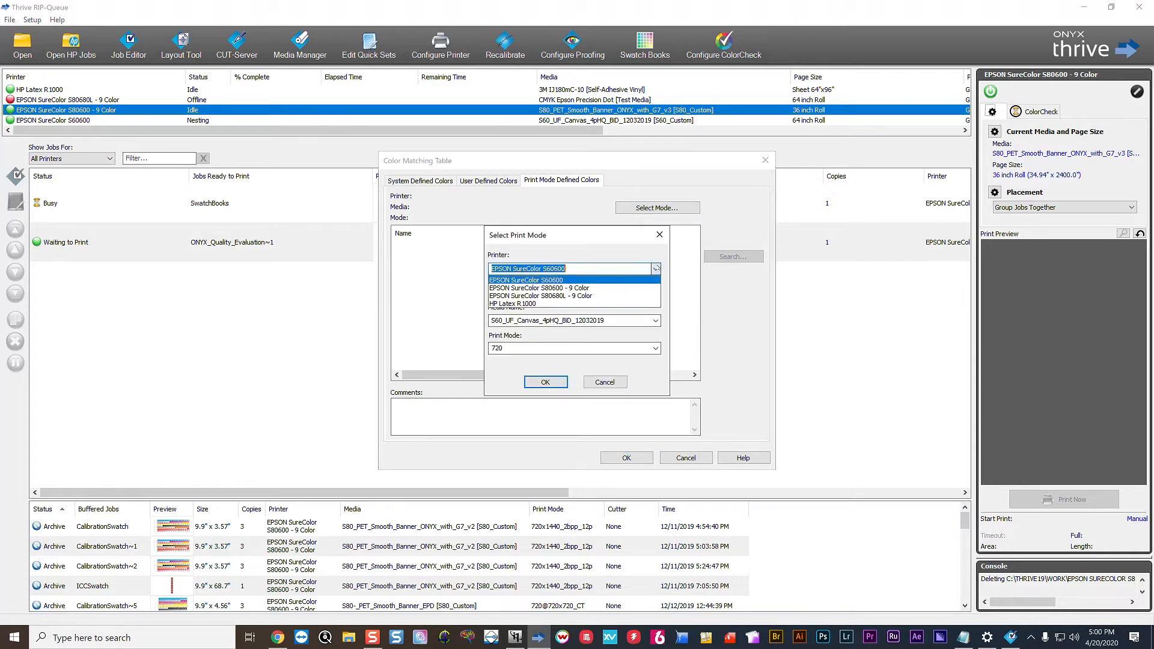
{"action": "left_click", "coordinate": [595, 288]}
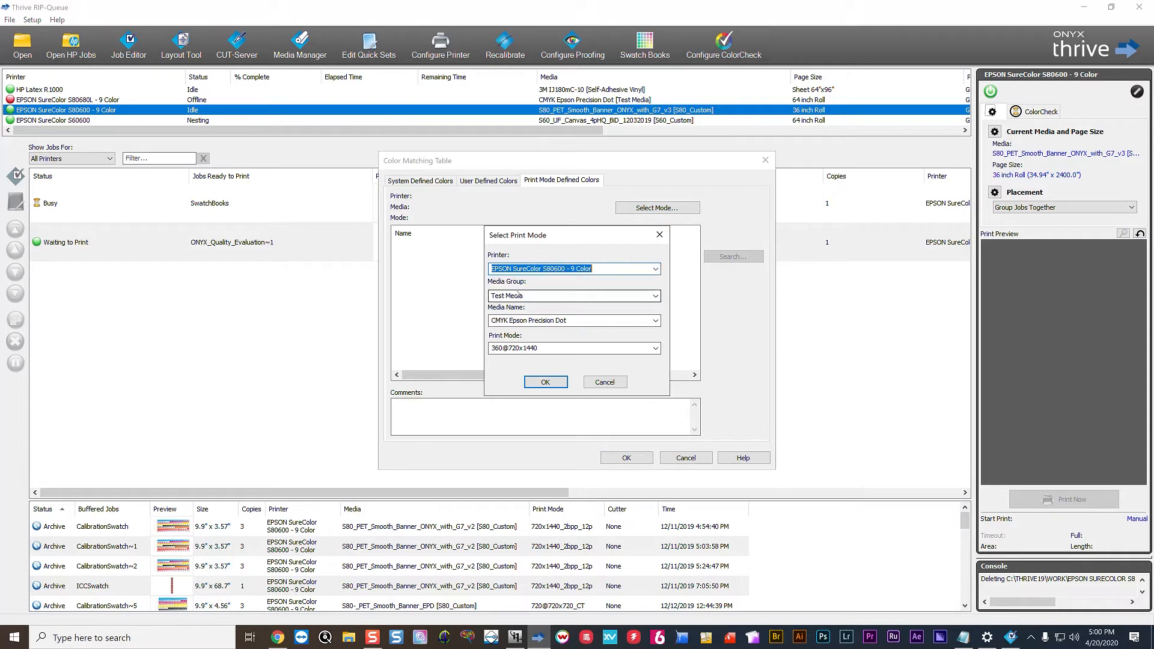
{"action": "left_click", "coordinate": [656, 296]}
{"action": "left_click", "coordinate": [515, 315]}
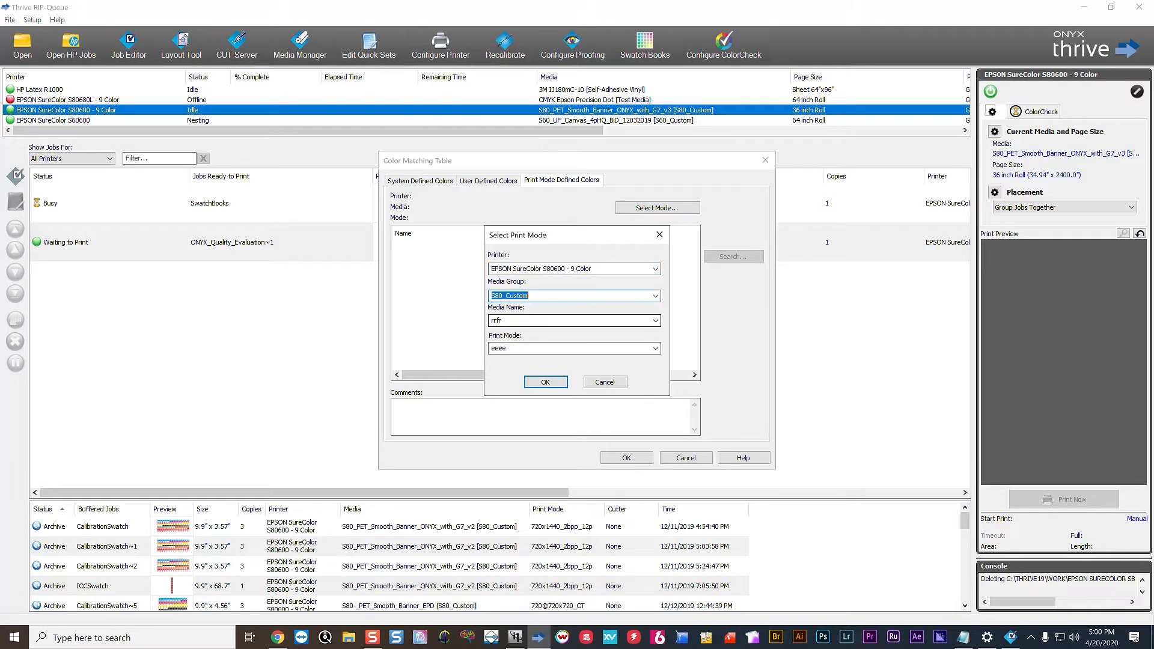
{"action": "left_click", "coordinate": [655, 320]}
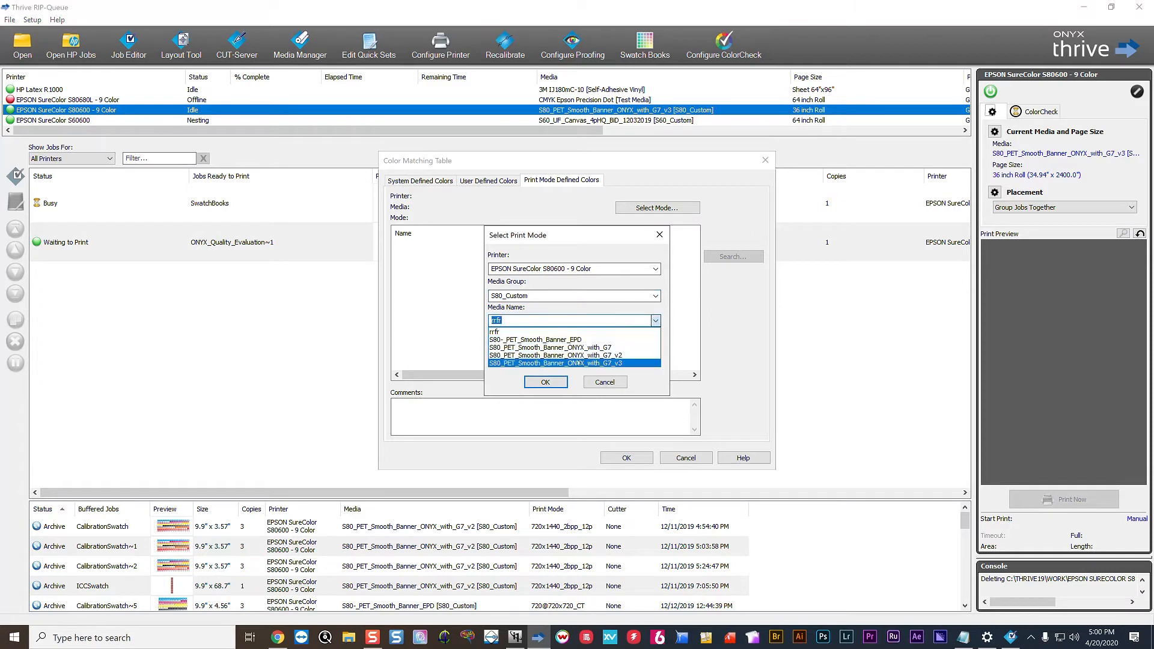
{"action": "left_click", "coordinate": [571, 363]}
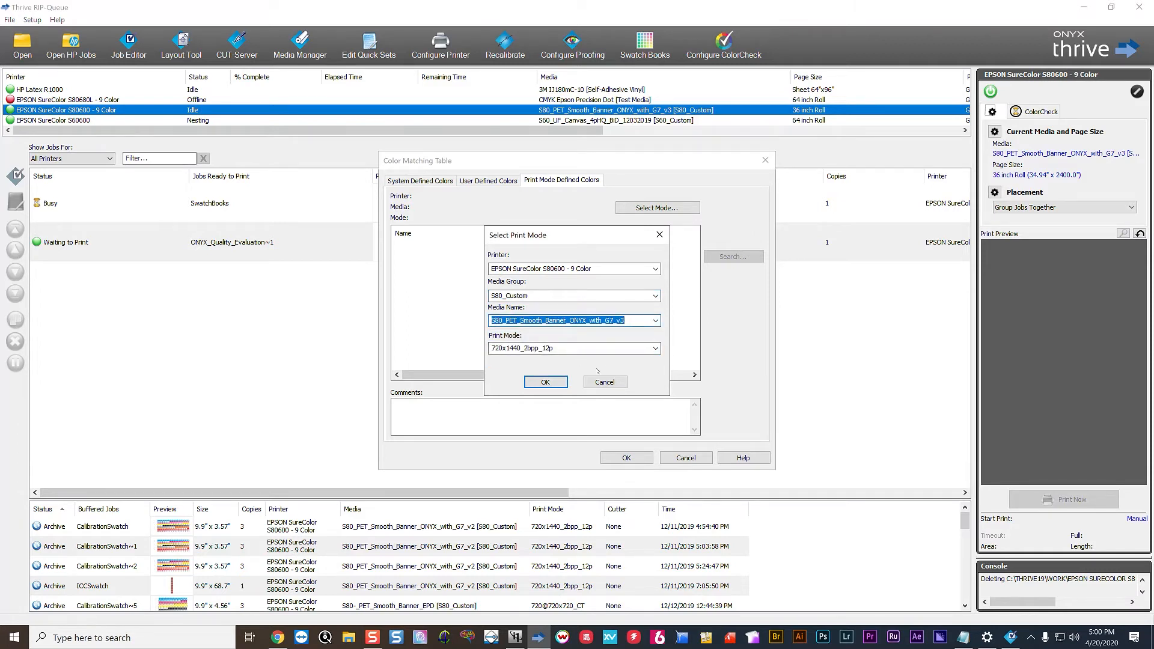
{"action": "left_click", "coordinate": [546, 383]}
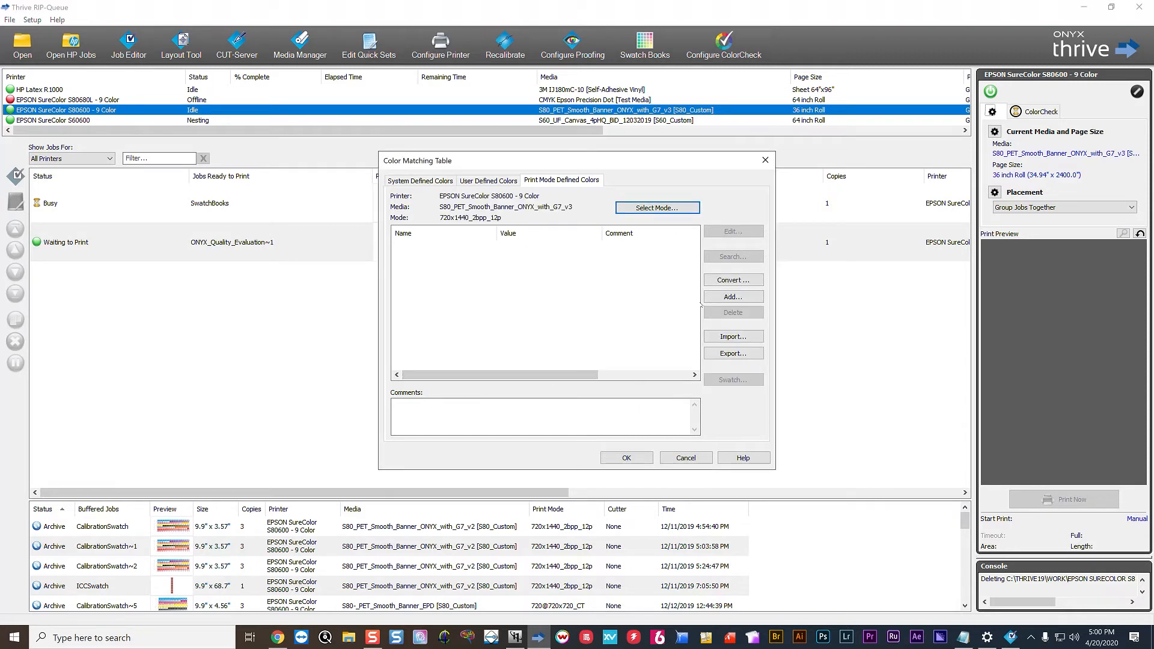
Add a device color named with a first name plus Blue, with Cyan 100, Magenta 80 and Yellow 10
{"action": "left_click", "coordinate": [733, 297]}
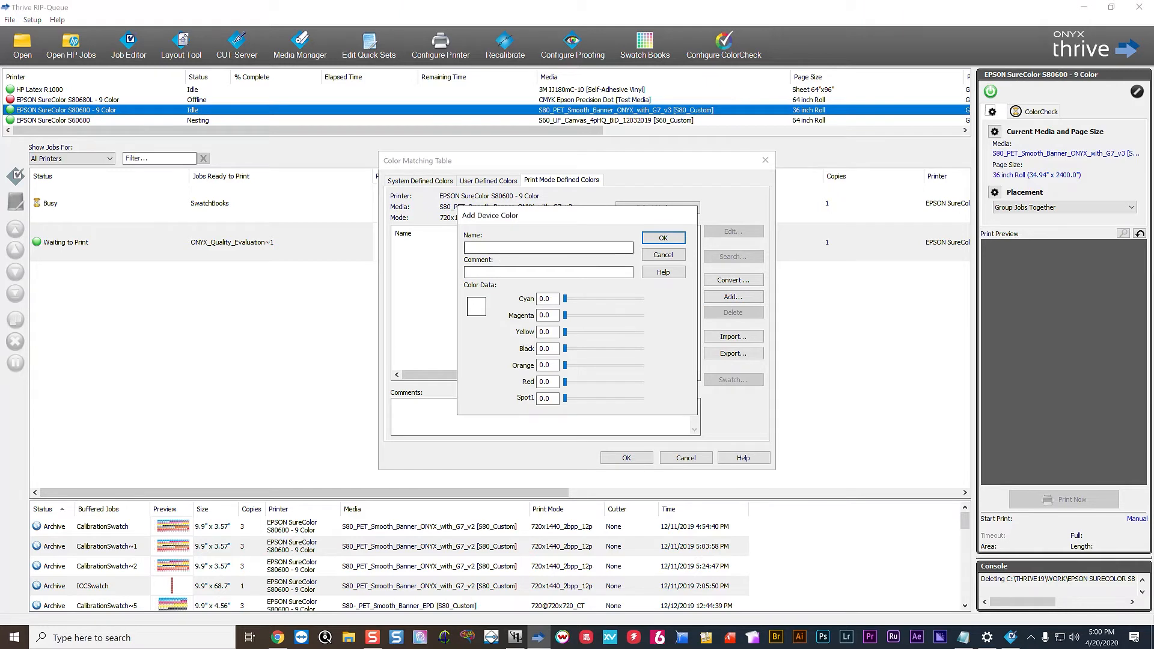
{"action": "type", "text": "Jim "}
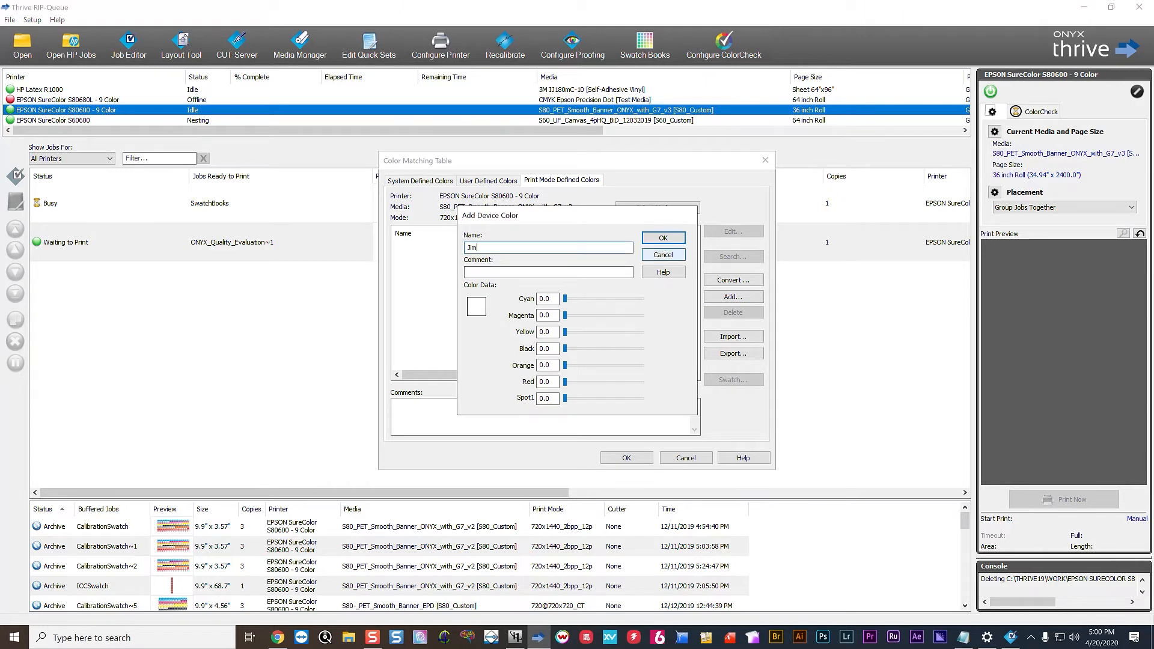
{"action": "type", "text": "Blue"}
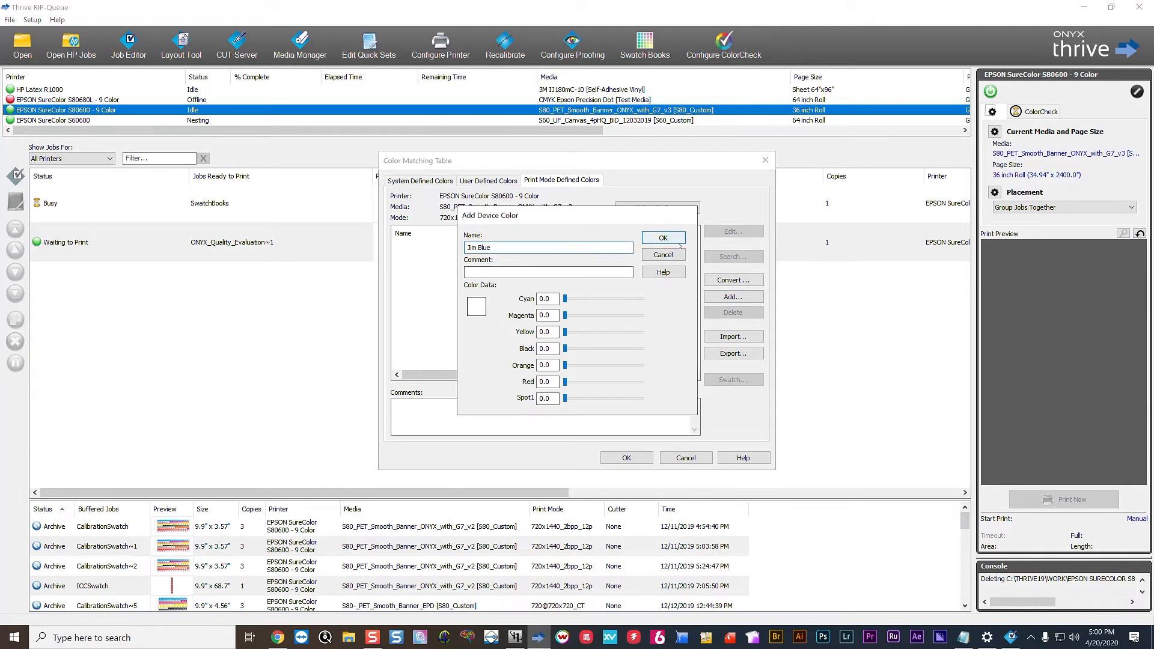
{"action": "key", "text": "Tab"}
{"action": "key", "text": "Tab"}
{"action": "type", "text": "100"}
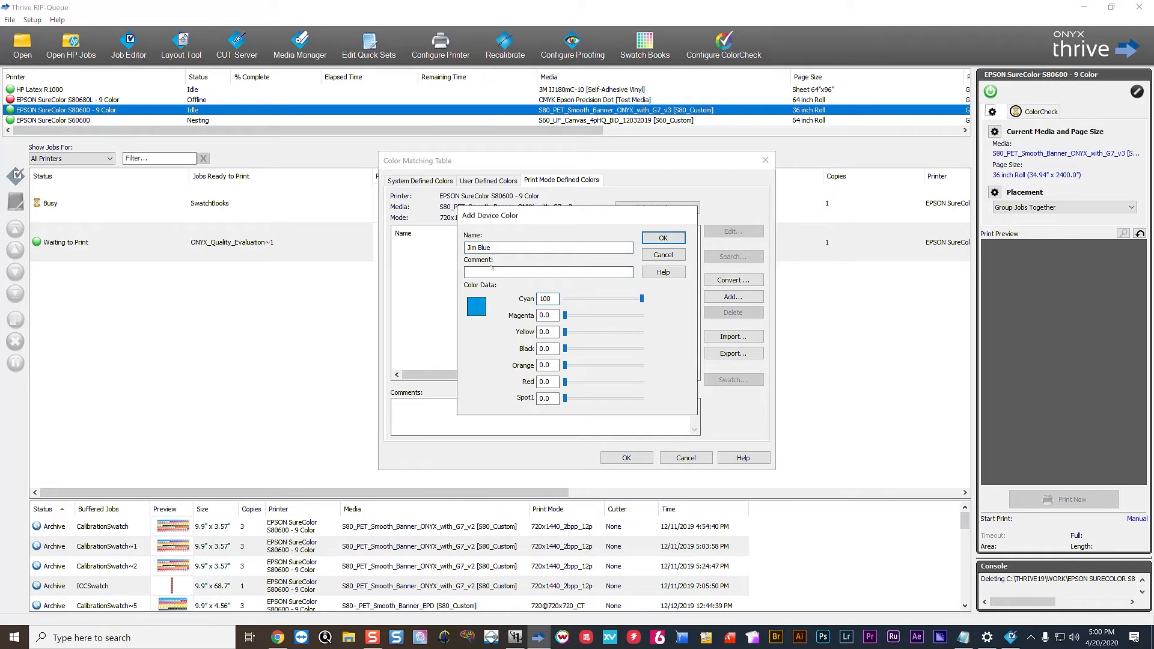
{"action": "key", "text": "Tab"}
{"action": "type", "text": "80"}
{"action": "key", "text": "Tab"}
{"action": "type", "text": "10"}
{"action": "left_click", "coordinate": [664, 237]}
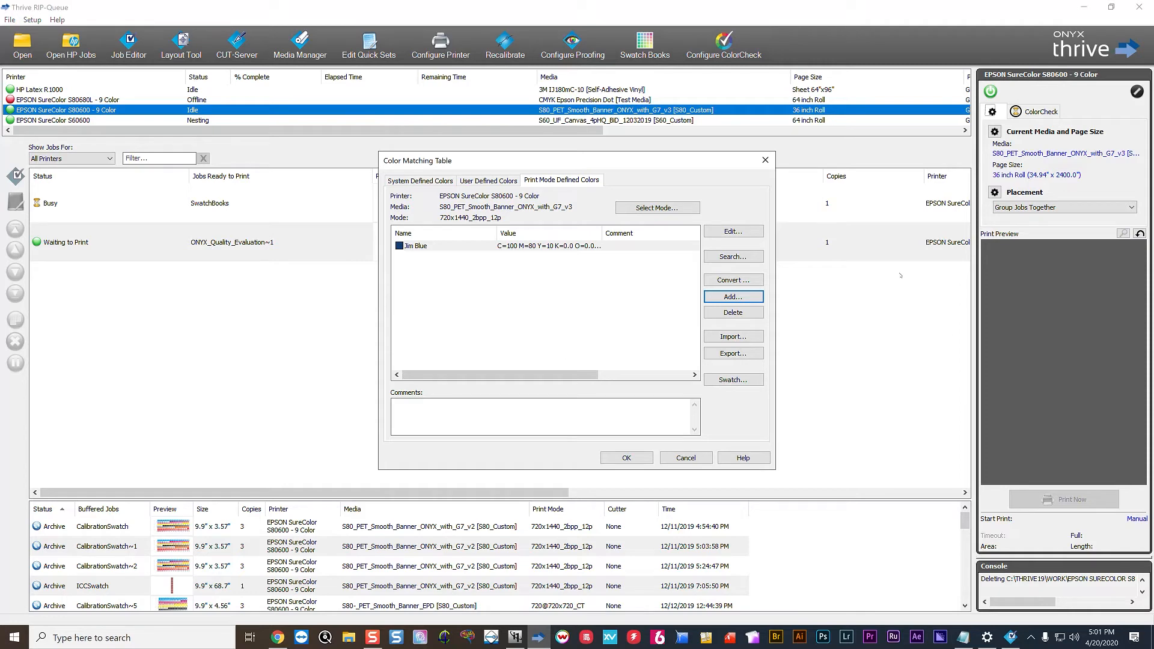
Generate a swatch book for the new blue device color, print it to the queue on the 36 inch roll and close it
{"action": "left_click", "coordinate": [737, 382]}
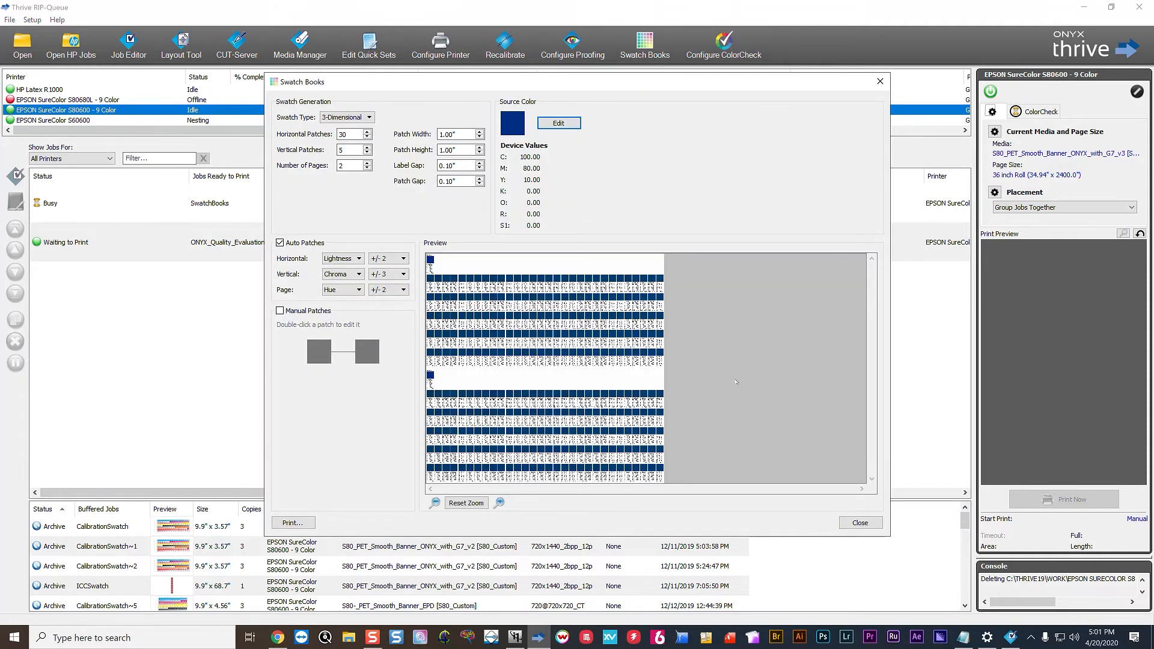
{"action": "left_click_drag", "start_coordinate": [644, 84], "coordinate": [945, 169]}
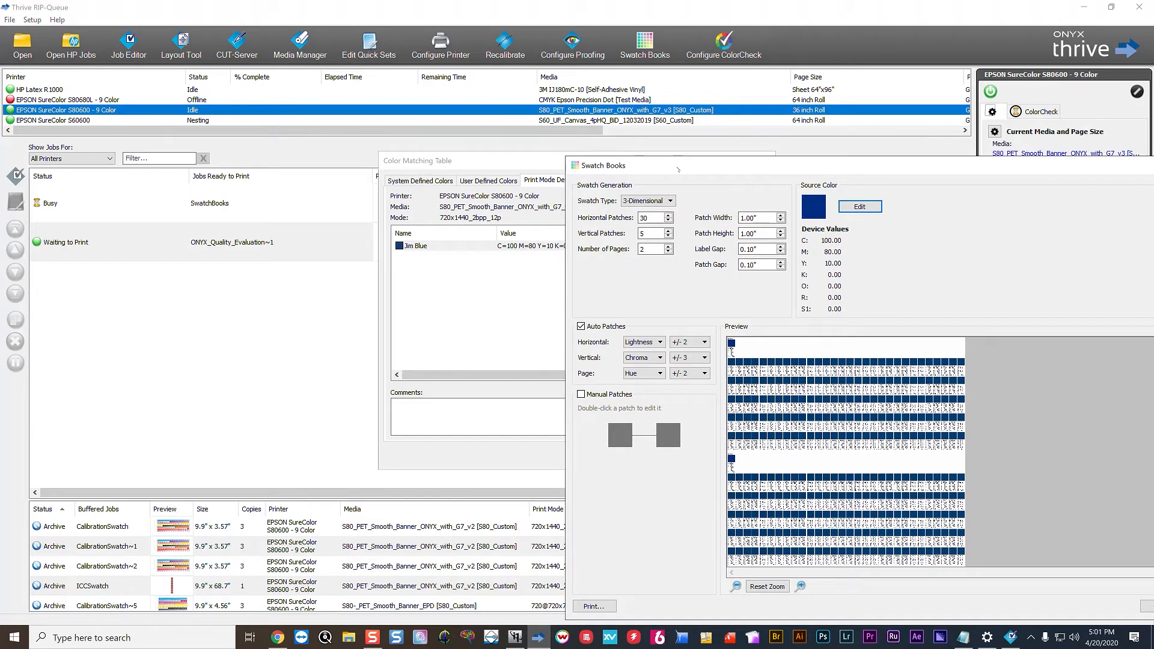
{"action": "left_click_drag", "start_coordinate": [665, 168], "coordinate": [442, 137]}
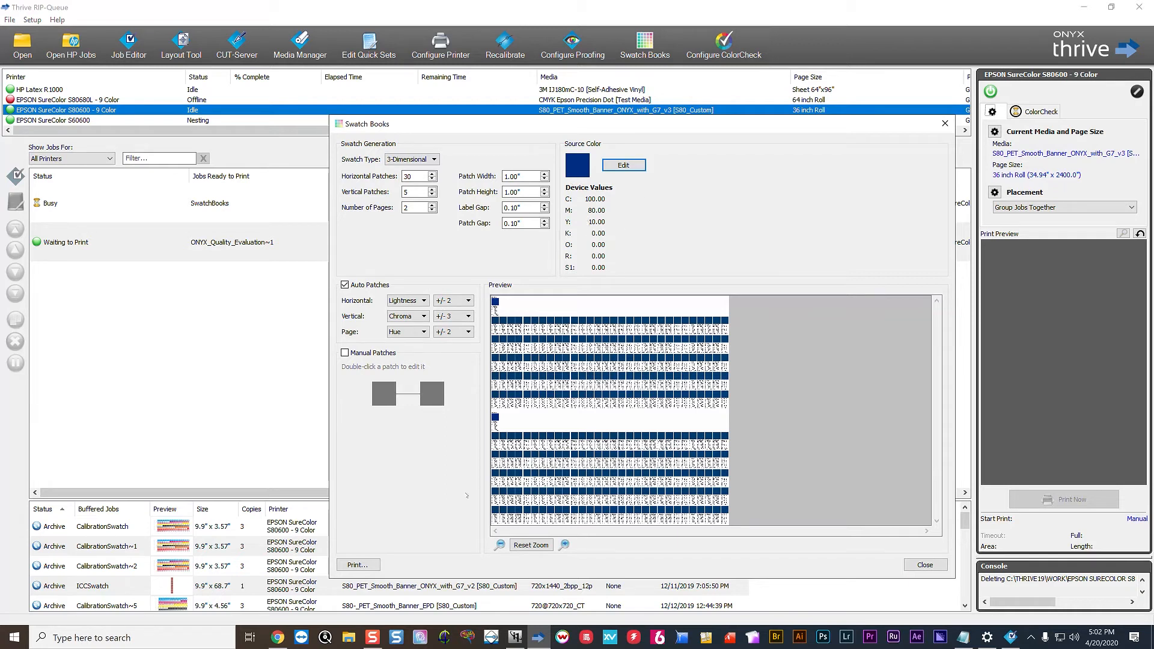
{"action": "left_click", "coordinate": [368, 564]}
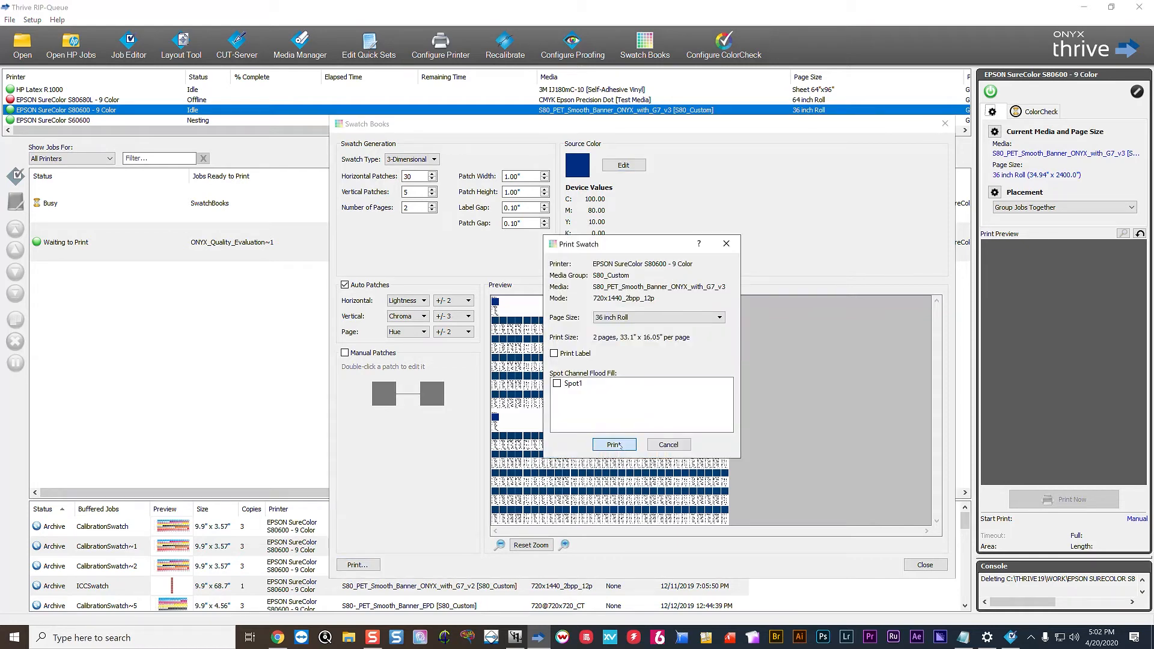
{"action": "left_click", "coordinate": [614, 445]}
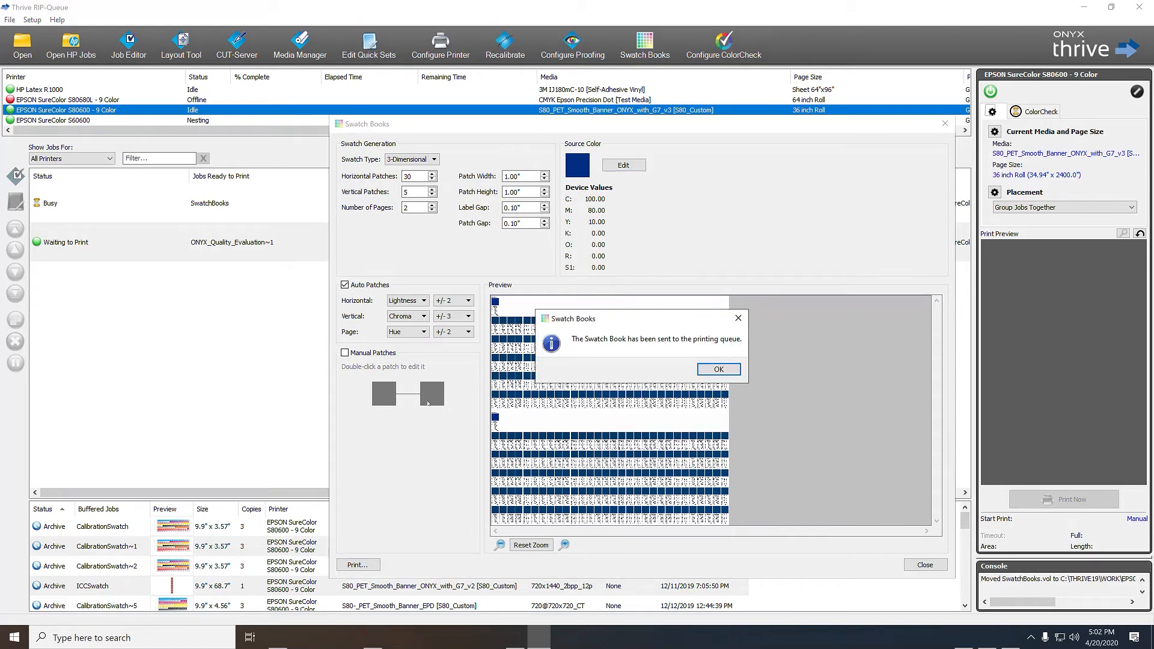
{"action": "left_click", "coordinate": [716, 369]}
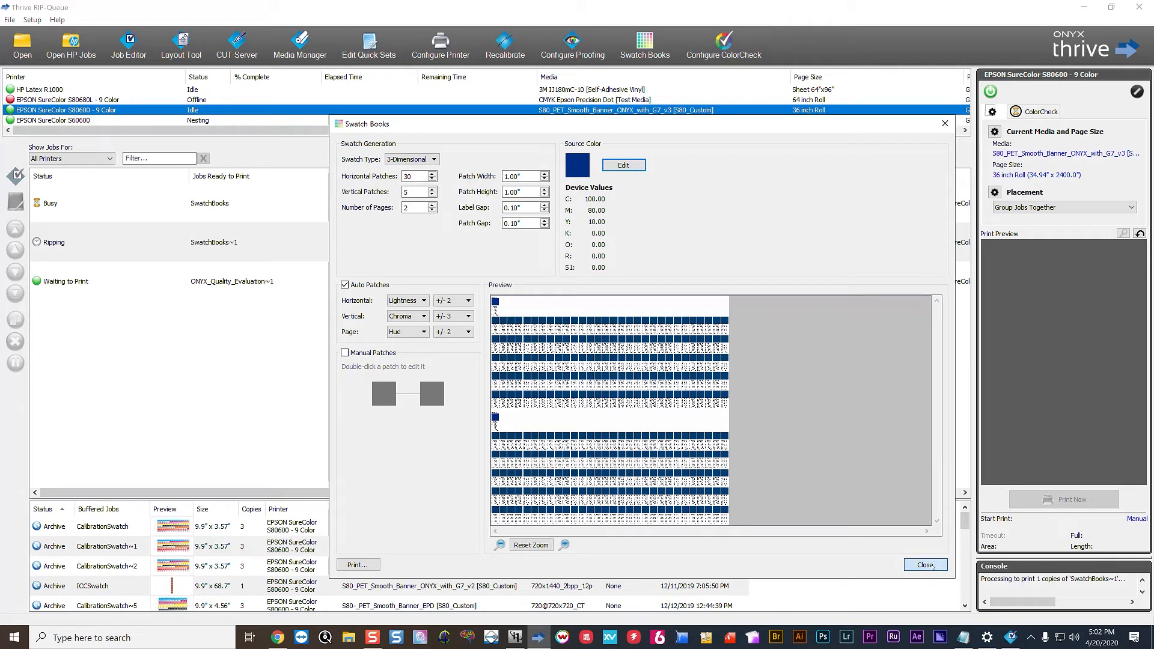
{"action": "left_click", "coordinate": [925, 565]}
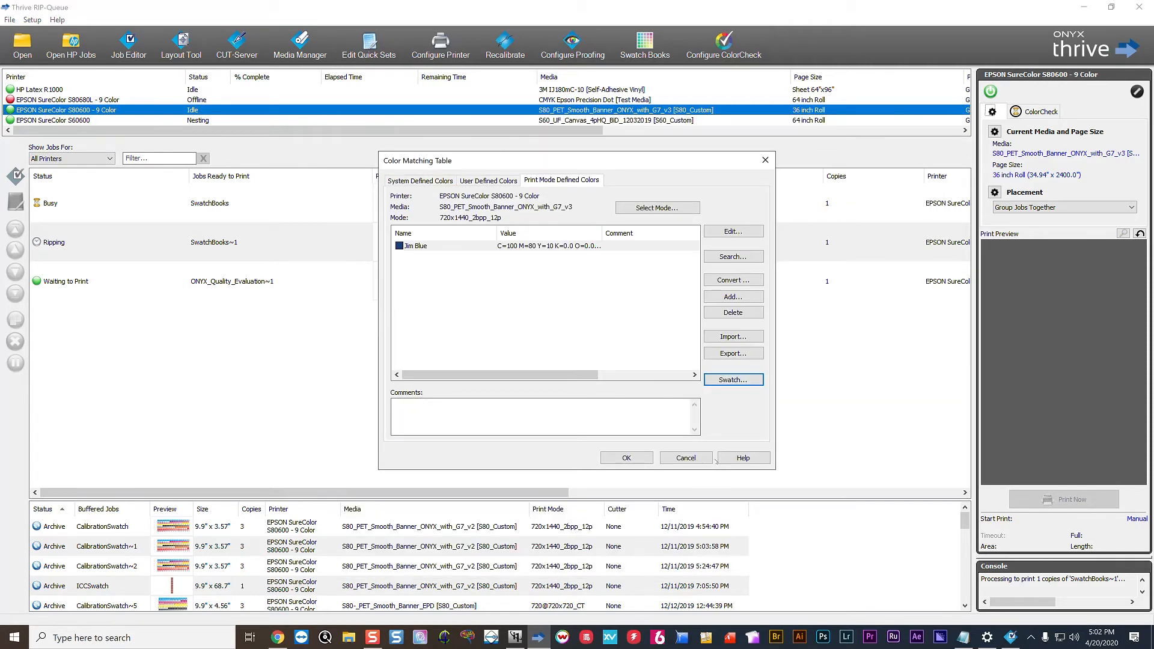
Export the print mode colors to the Desktop, prefixing the ColorTable file name with CMYK_Test, and accept the Color Matching Table
{"action": "left_click", "coordinate": [732, 354]}
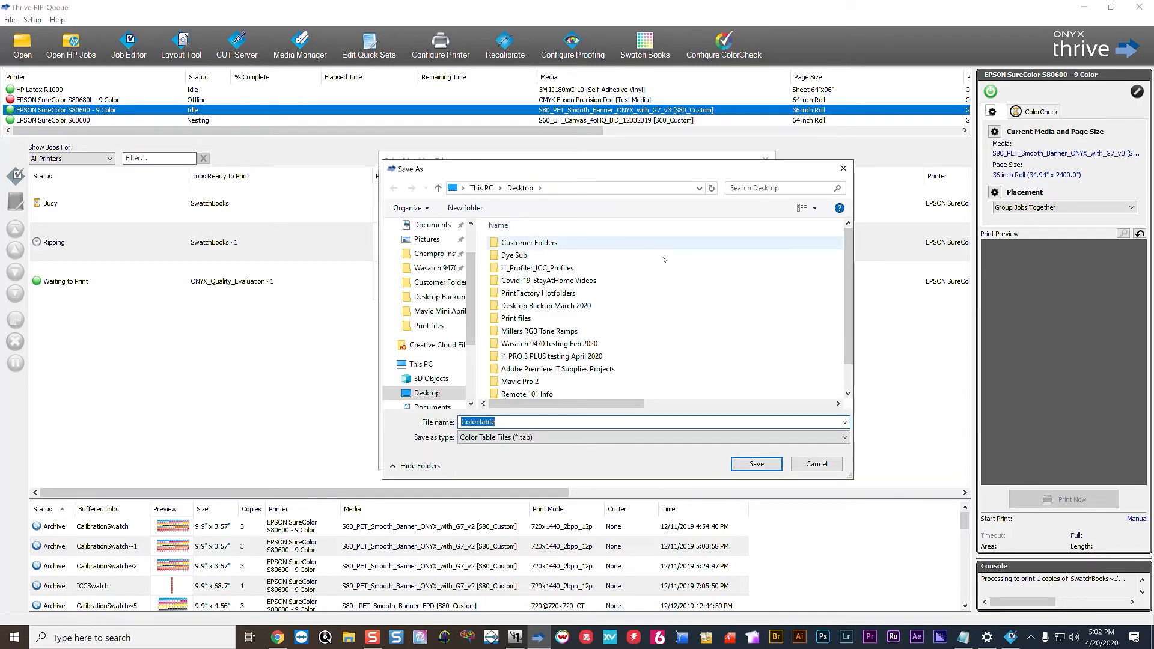
{"action": "key", "text": "Right"}
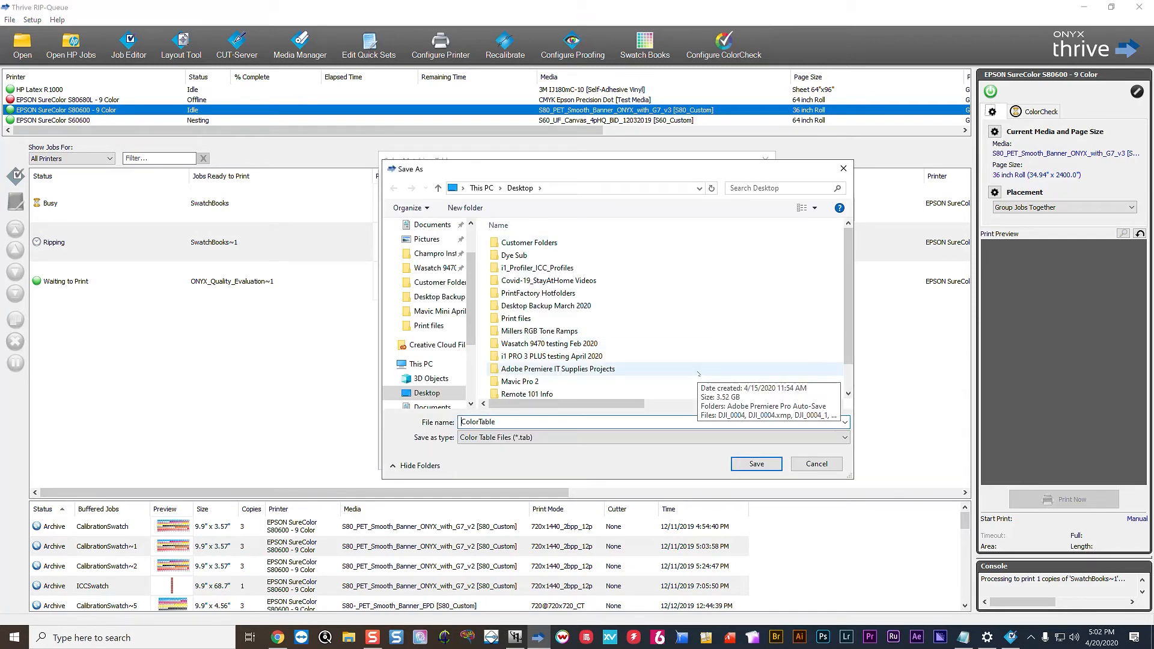
{"action": "type", "text": "CMYK"}
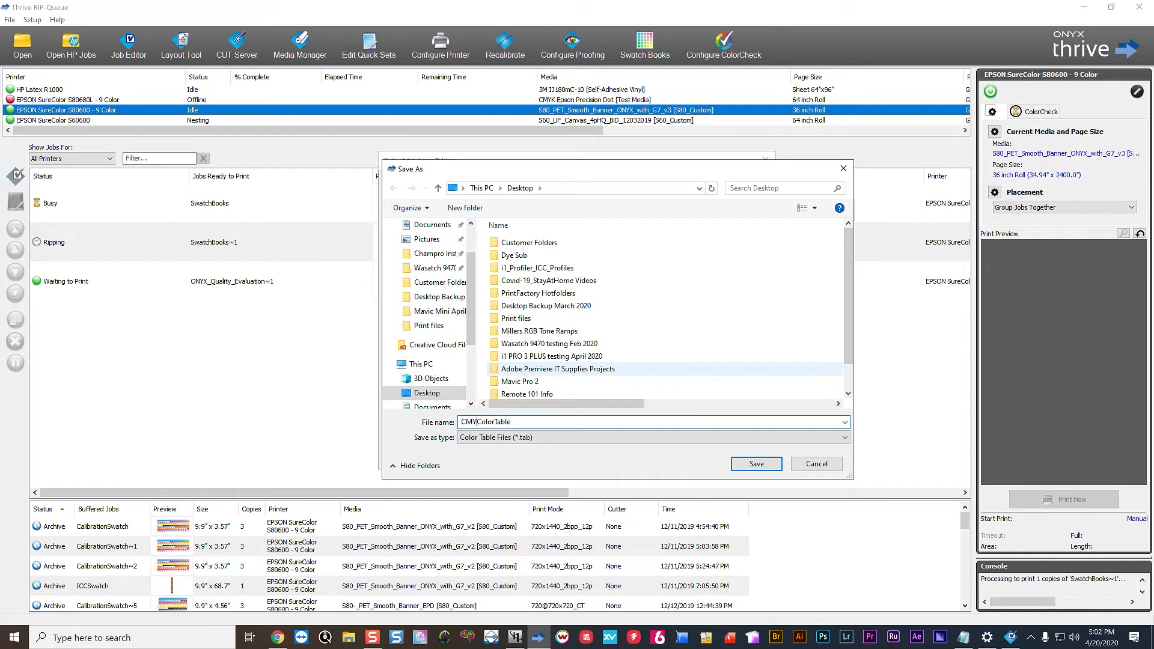
{"action": "type", "text": "_Test"}
{"action": "left_click", "coordinate": [772, 467]}
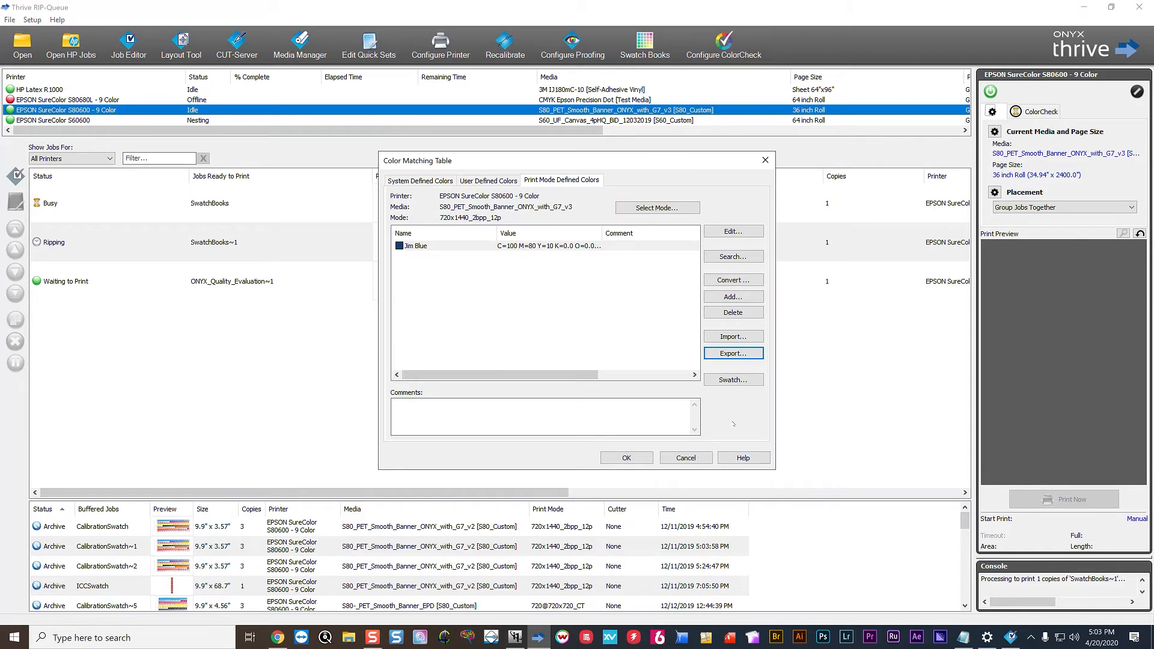
{"action": "left_click", "coordinate": [626, 457]}
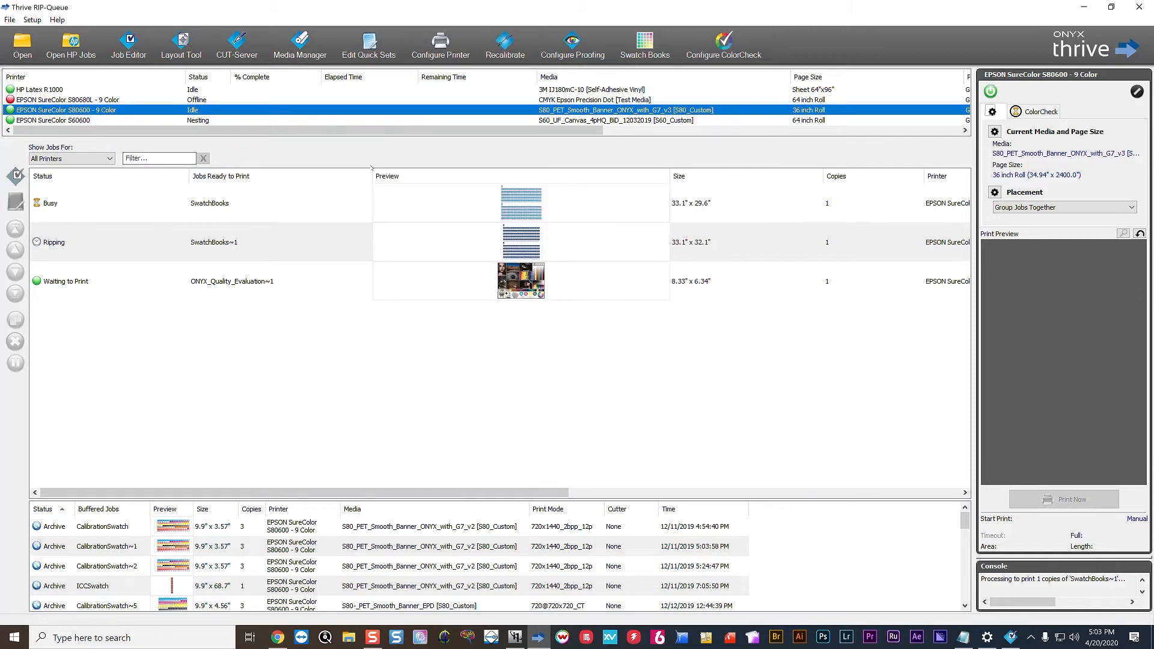
Select the SwatchBooks~1 job, switch to Thrive Job Editor and close the open SwatchBooks job without saving changes
{"action": "left_click", "coordinate": [337, 241]}
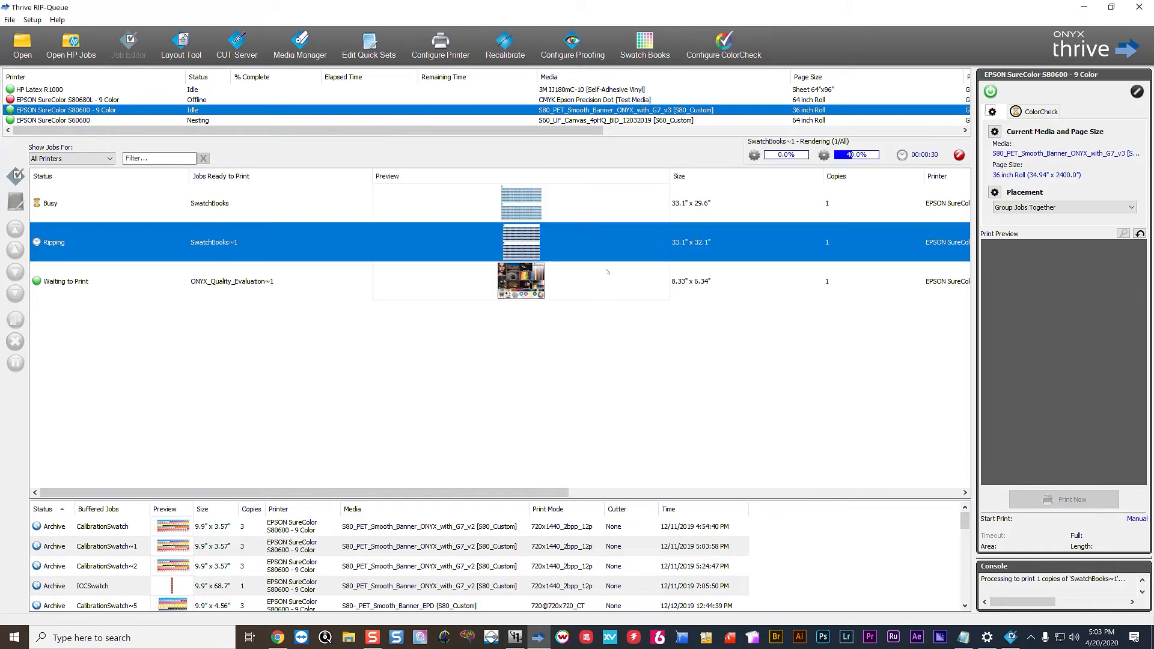
{"action": "right_click", "coordinate": [606, 251]}
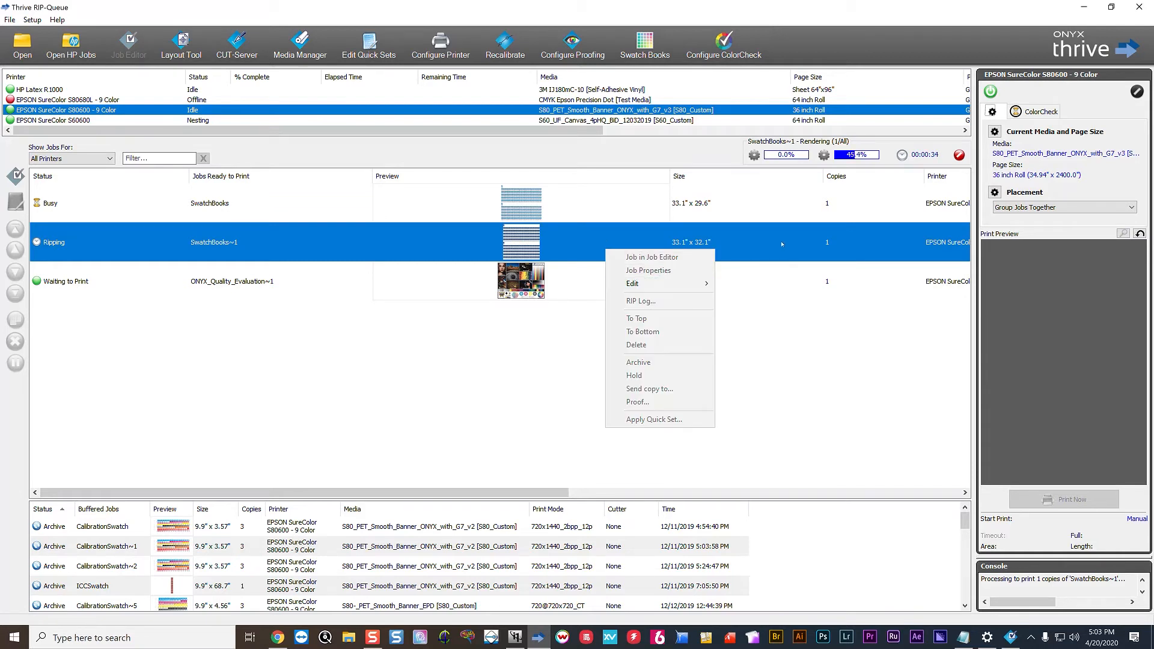
{"action": "left_click", "coordinate": [1002, 636]}
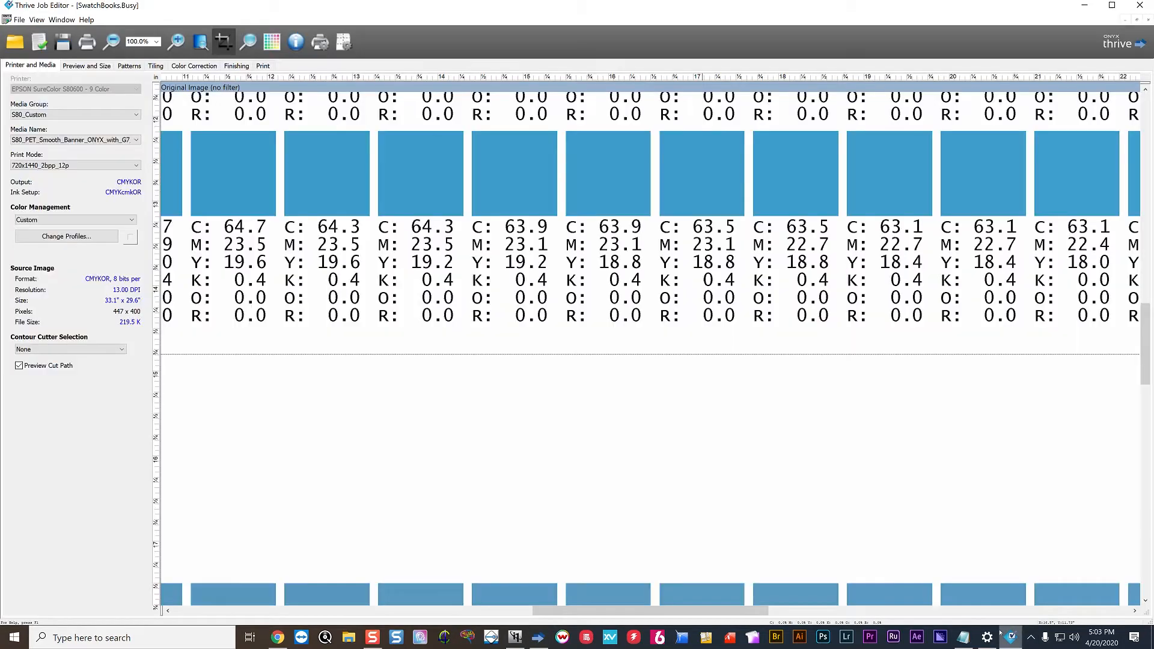
{"action": "left_click", "coordinate": [1141, 7]}
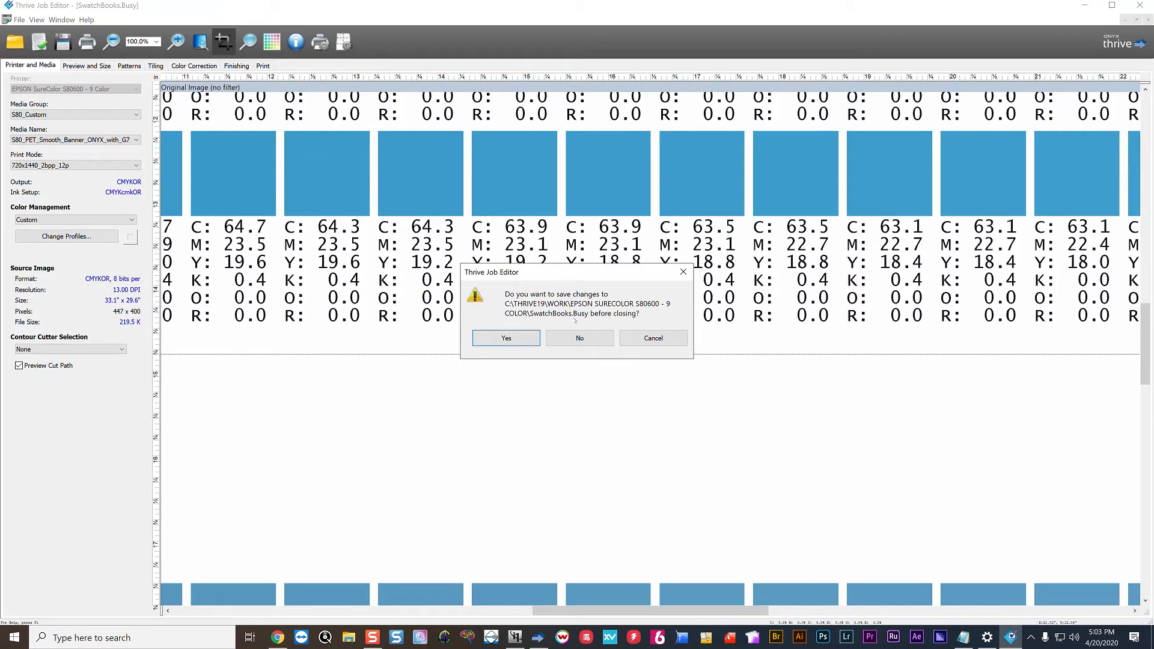
{"action": "left_click", "coordinate": [578, 337]}
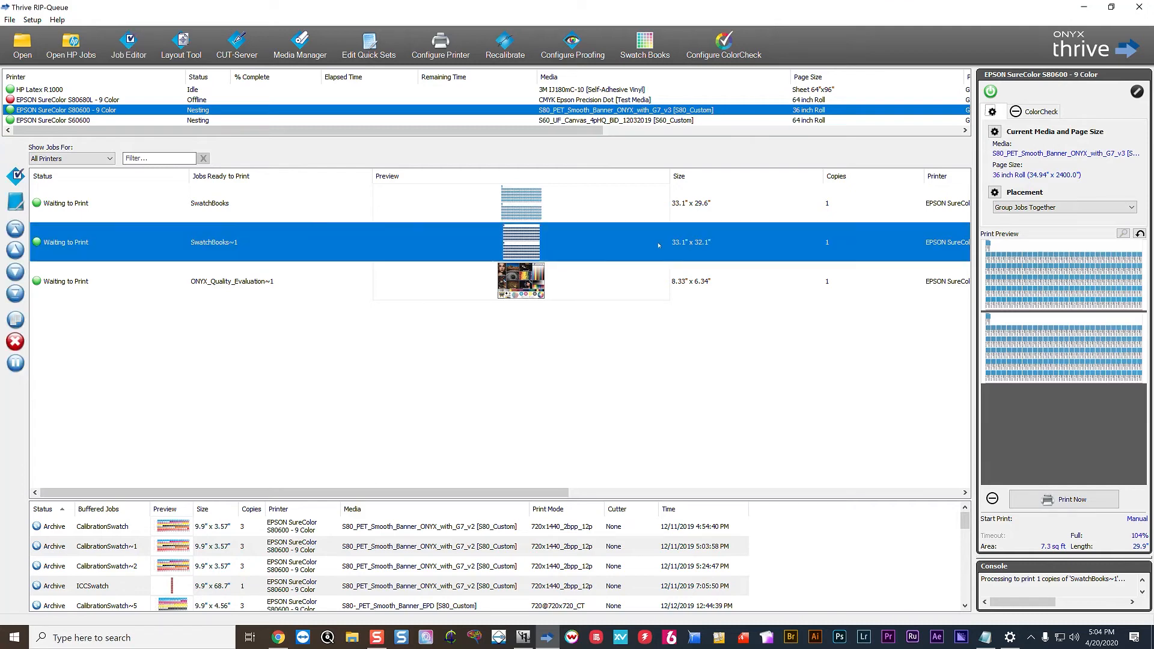
Open the SwatchBooks~1 job in Job Editor, examine the ink values of its blue patches up close and minimize the editor
{"action": "right_click", "coordinate": [667, 253]}
{"action": "left_click", "coordinate": [691, 251]}
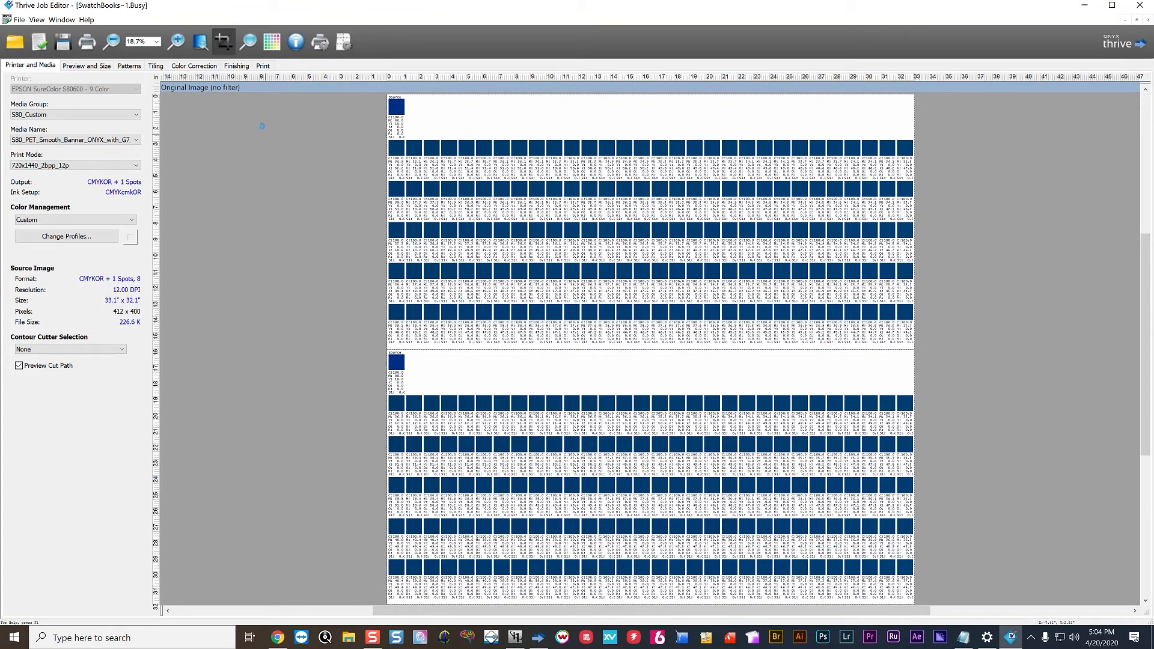
{"action": "left_click", "coordinate": [176, 41]}
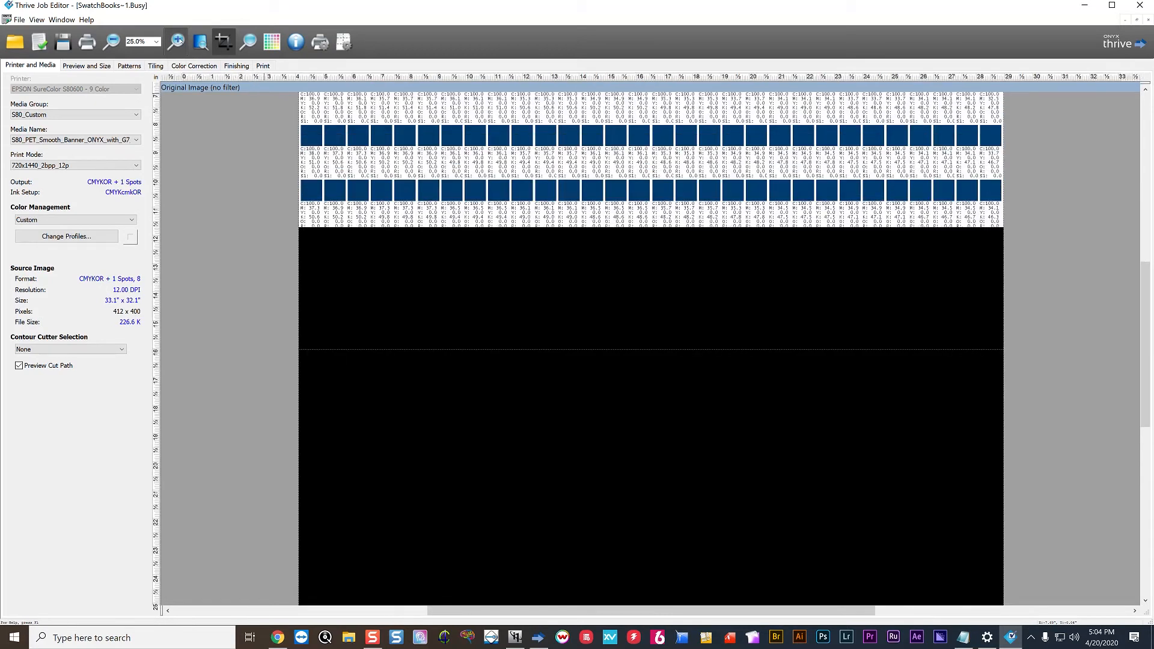
{"action": "left_click", "coordinate": [176, 42]}
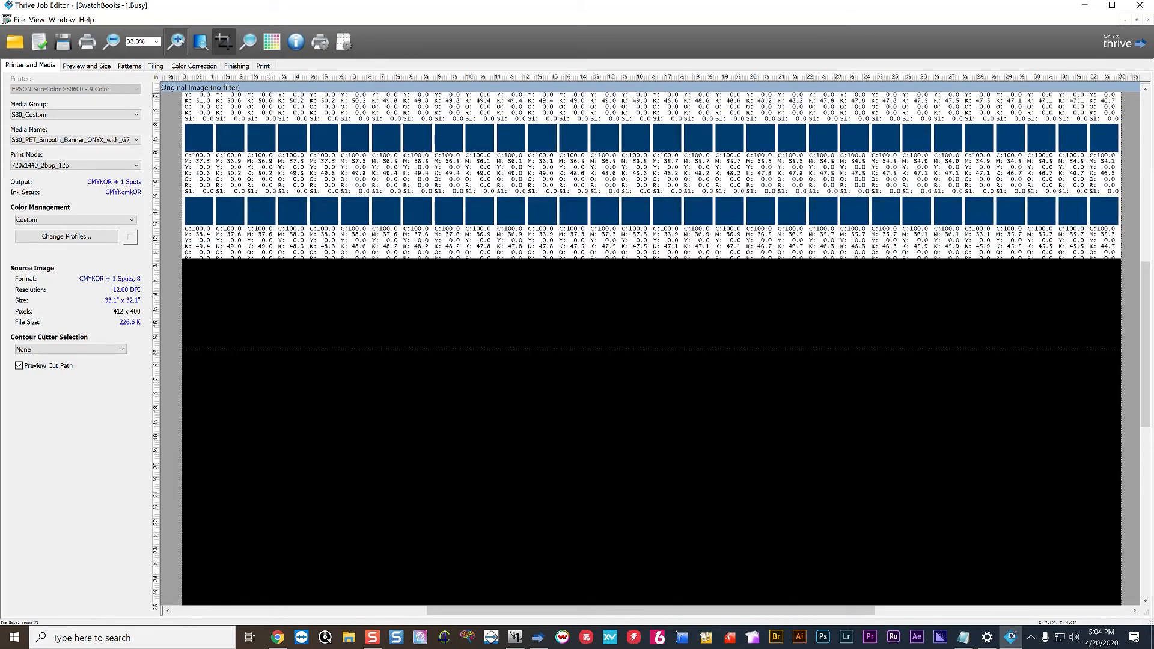
{"action": "left_click", "coordinate": [176, 42]}
{"action": "left_click", "coordinate": [176, 41]}
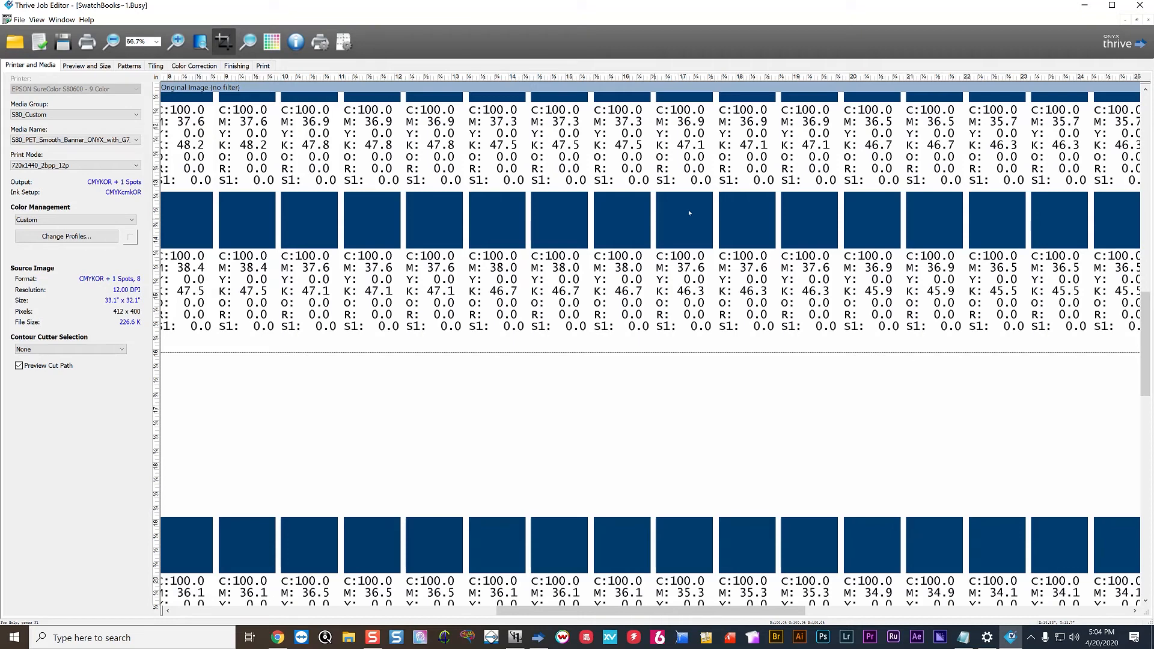
{"action": "left_click", "coordinate": [1085, 5]}
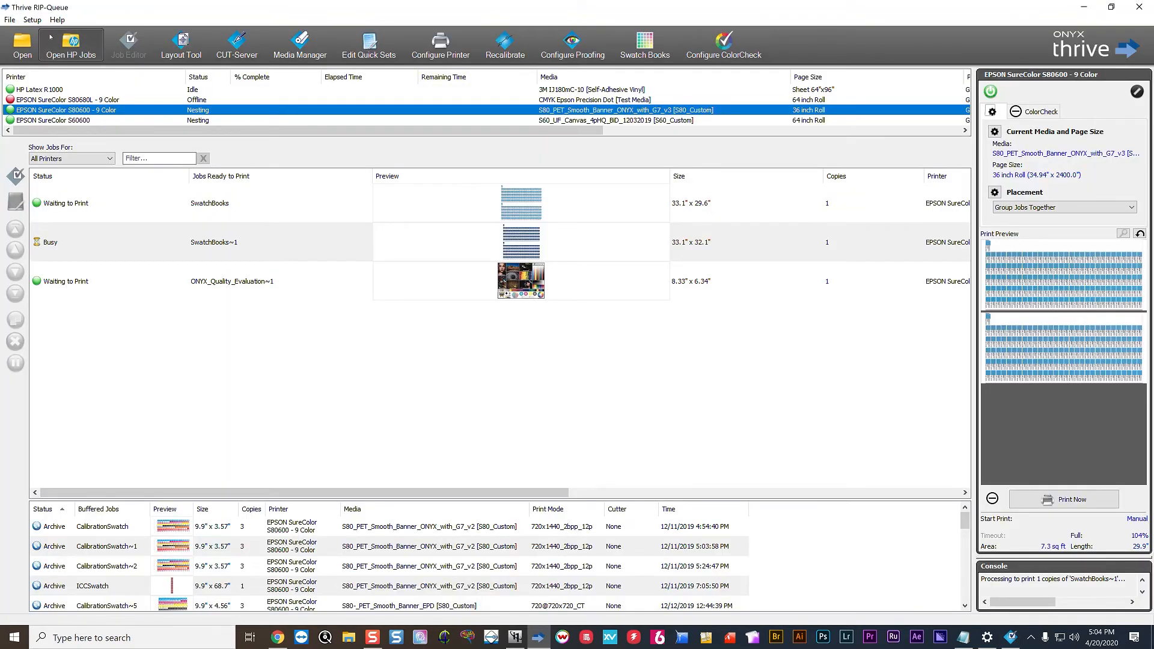
Open the Color Matching Table and show the print mode defined colors
{"action": "left_click", "coordinate": [32, 20]}
{"action": "mouse_move", "coordinate": [54, 124]}
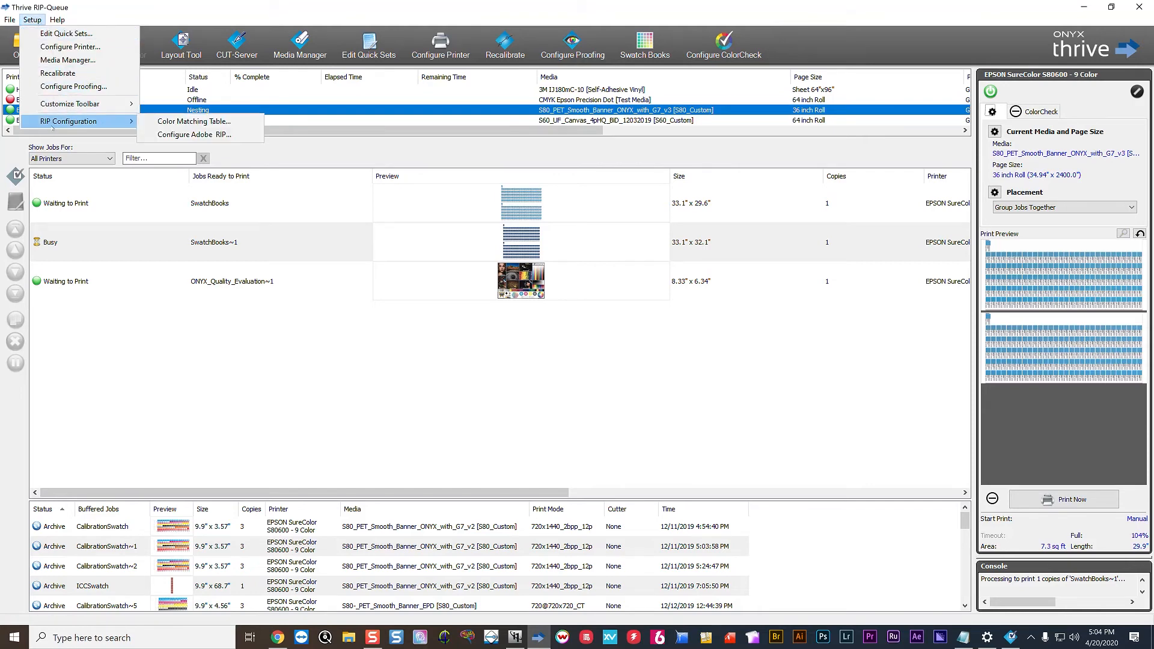
{"action": "left_click", "coordinate": [232, 125]}
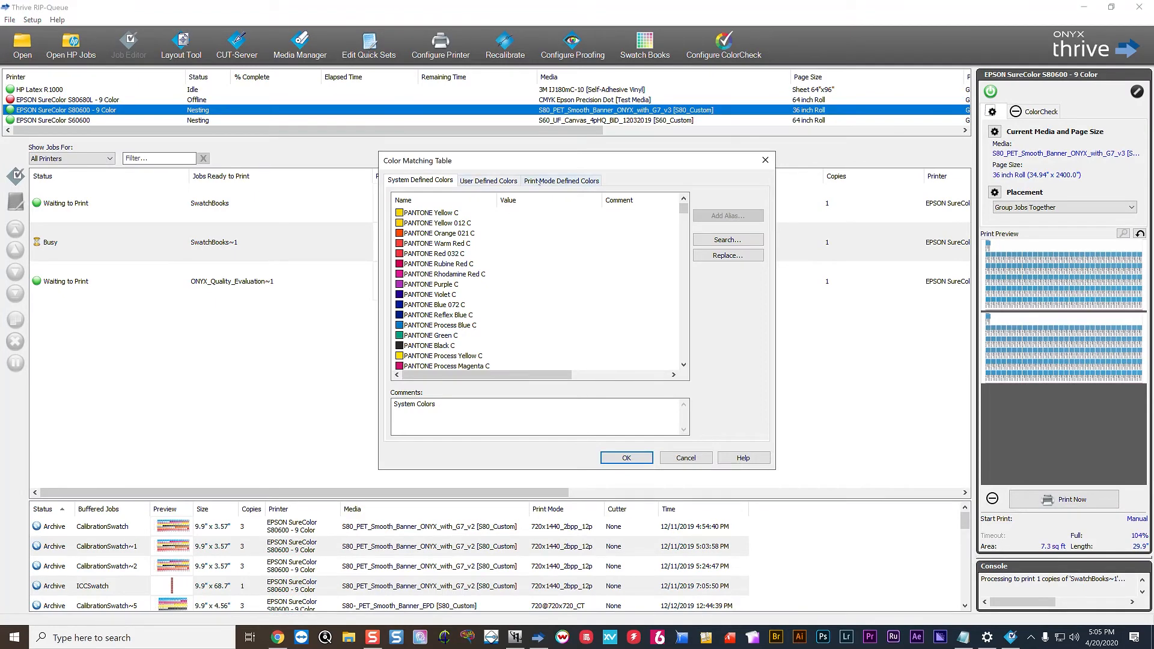
{"action": "left_click", "coordinate": [538, 181]}
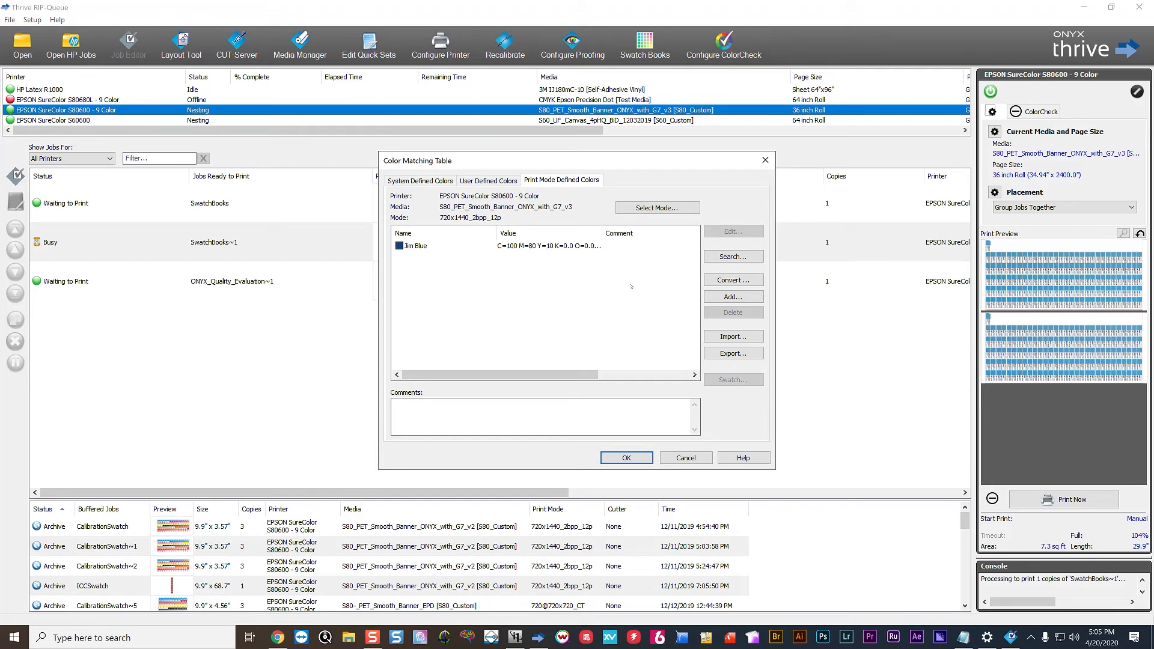
Set the blue print mode color to Magenta 38.4, Yellow 0 and Black 47.5, and view the export dialog without saving
{"action": "left_click", "coordinate": [567, 246]}
{"action": "left_click", "coordinate": [718, 232]}
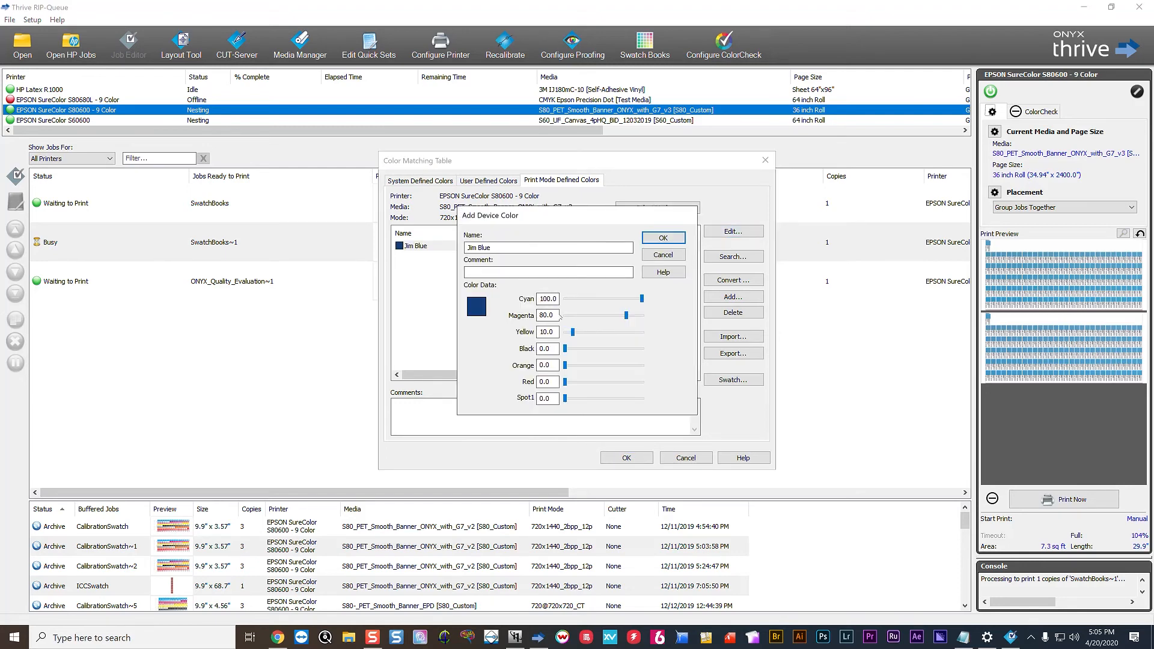
{"action": "left_click_drag", "start_coordinate": [555, 316], "coordinate": [436, 318]}
{"action": "type", "text": "38"}
{"action": "left_click", "coordinate": [554, 332]}
{"action": "left_click_drag", "start_coordinate": [554, 333], "coordinate": [462, 346]}
{"action": "type", "text": "04"}
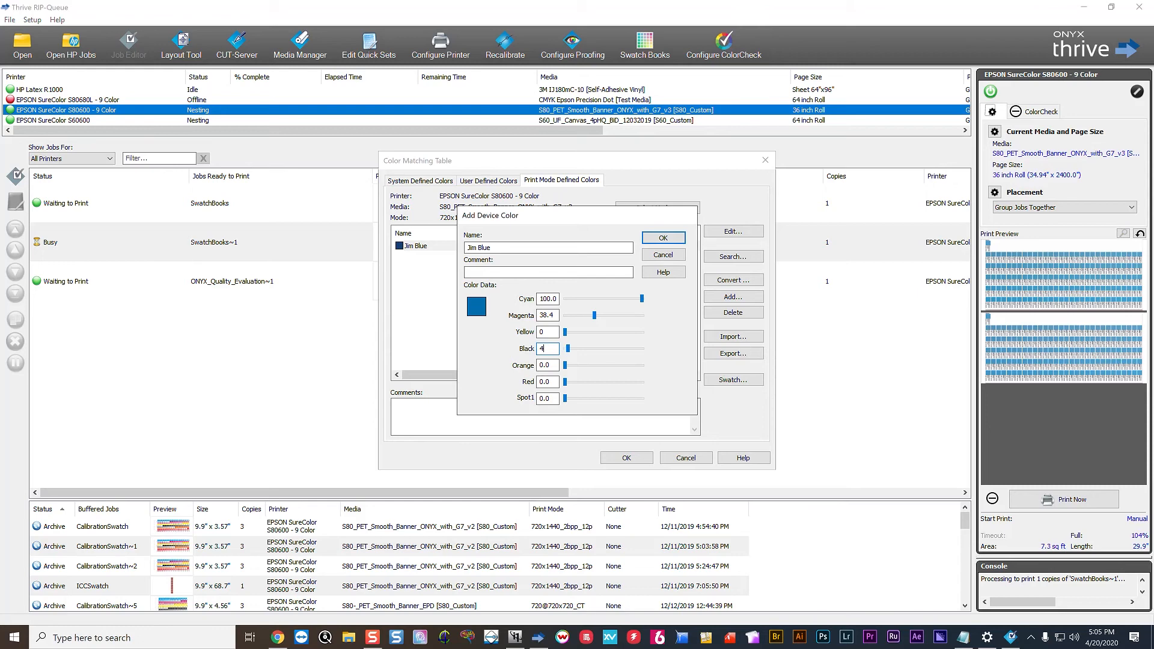
{"action": "type", "text": "7.5"}
{"action": "left_click", "coordinate": [653, 239]}
{"action": "left_click", "coordinate": [658, 237]}
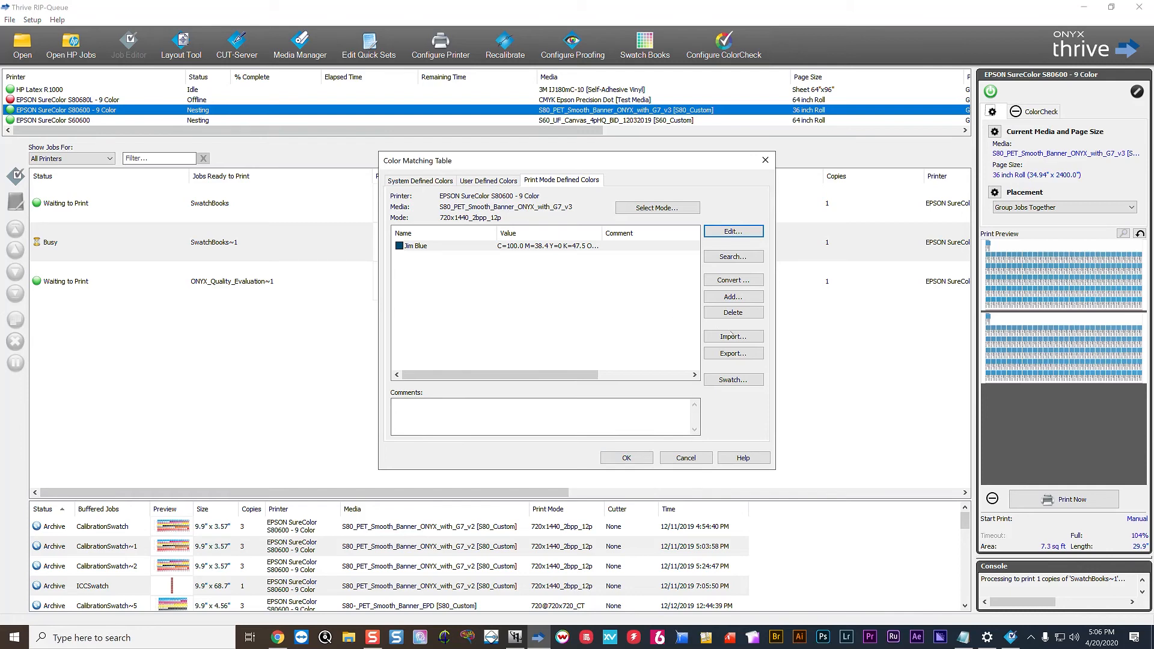
{"action": "left_click", "coordinate": [732, 354]}
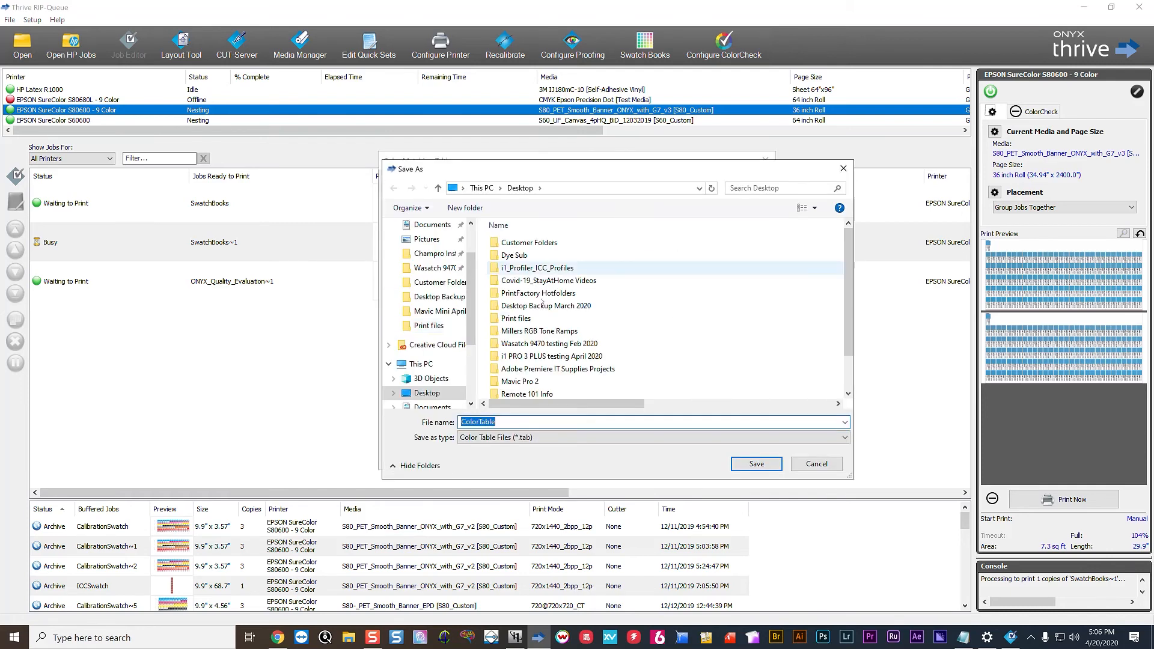
{"action": "left_click", "coordinate": [807, 464]}
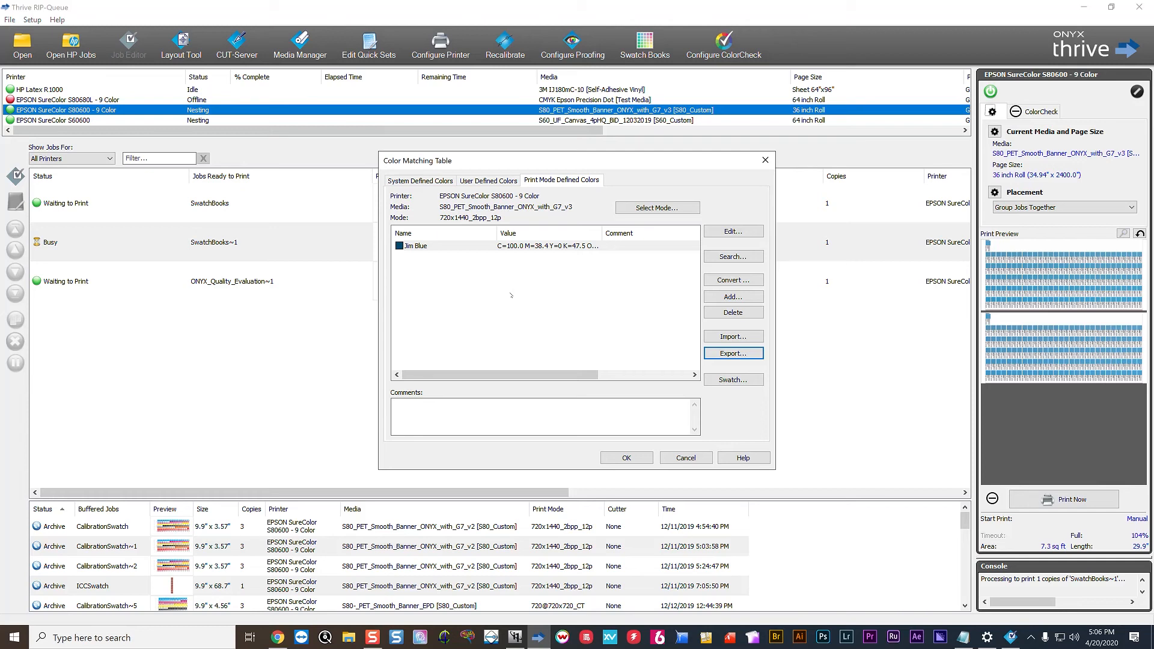
Export the user defined colors to the Desktop, overwriting Test ColorTable.tab
{"action": "left_click", "coordinate": [508, 182]}
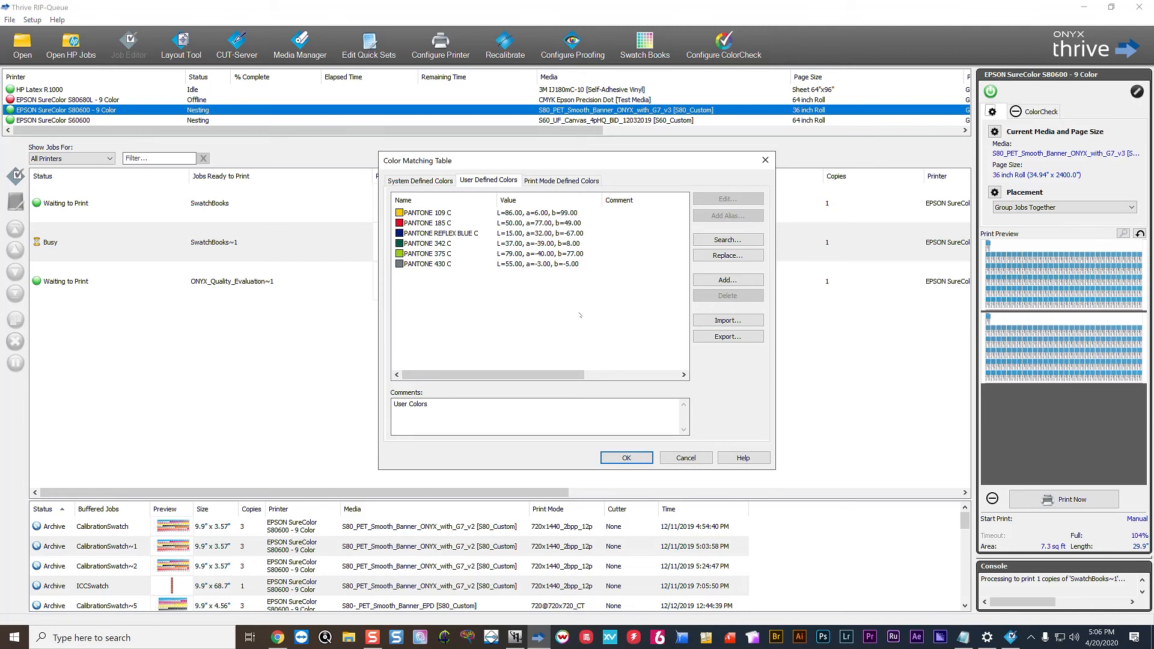
{"action": "left_click", "coordinate": [728, 337]}
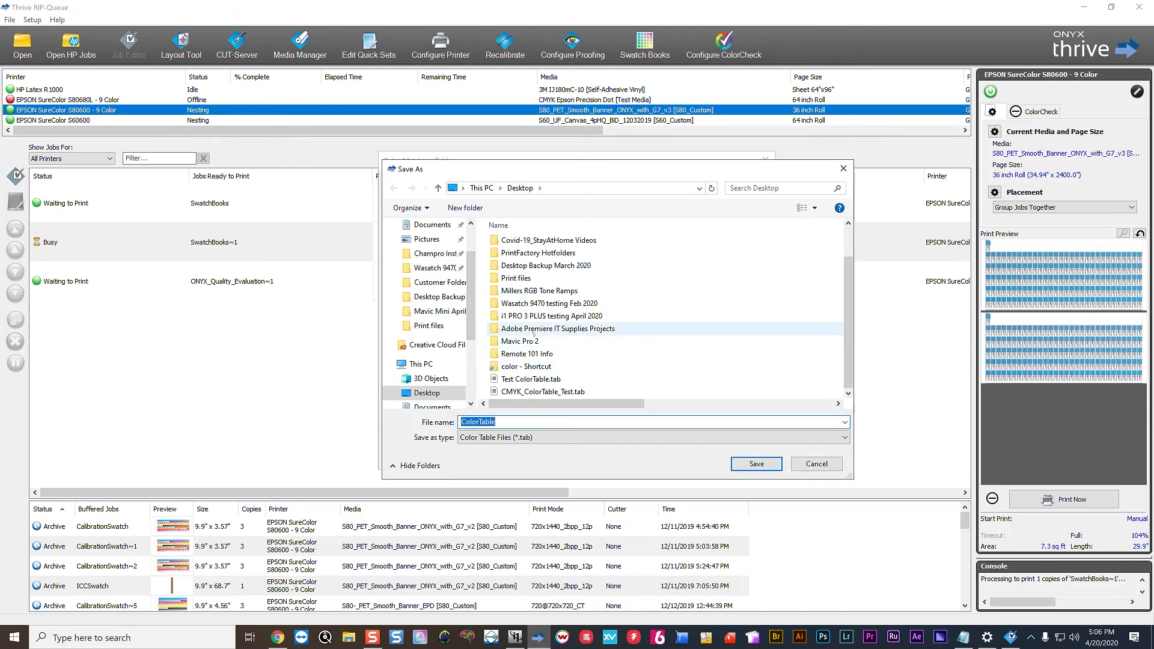
{"action": "left_click", "coordinate": [535, 380]}
{"action": "left_click", "coordinate": [745, 465]}
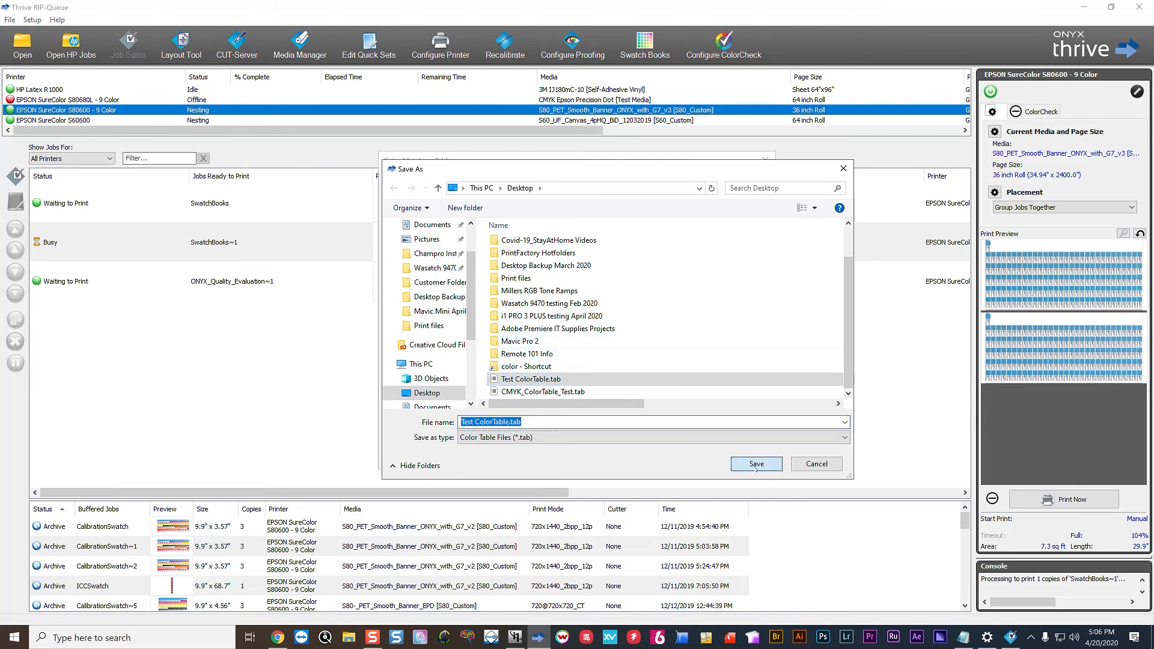
{"action": "left_click", "coordinate": [604, 319]}
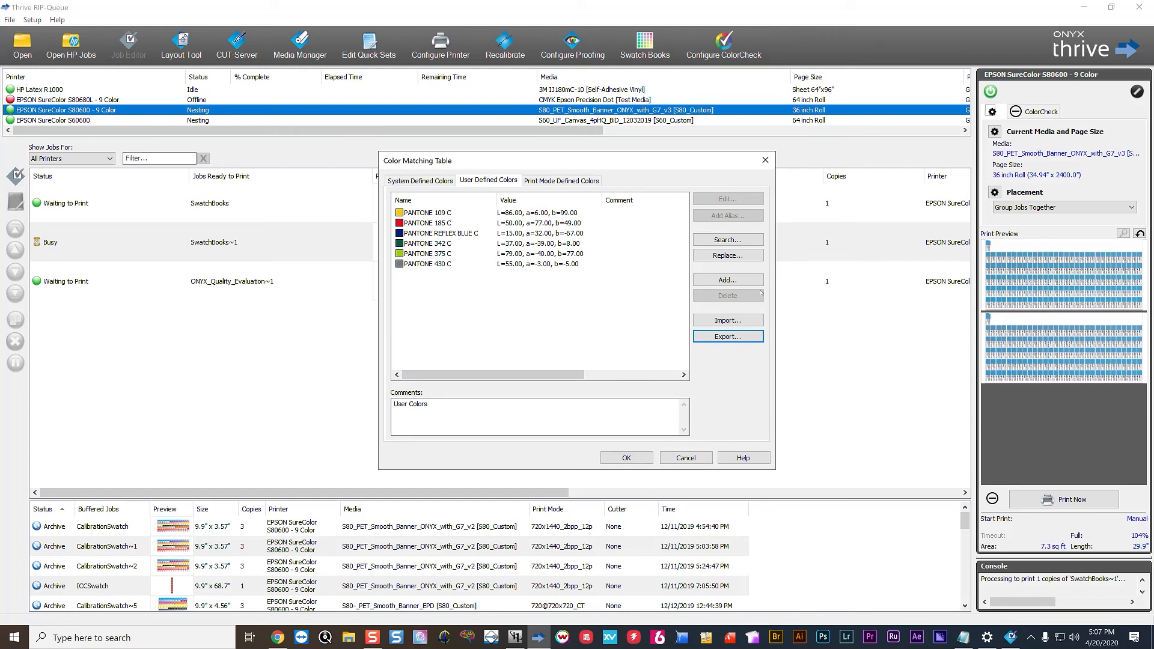
View the color table files available for import, cancel the import and close the Color Matching Table without accepting changes
{"action": "left_click", "coordinate": [728, 321]}
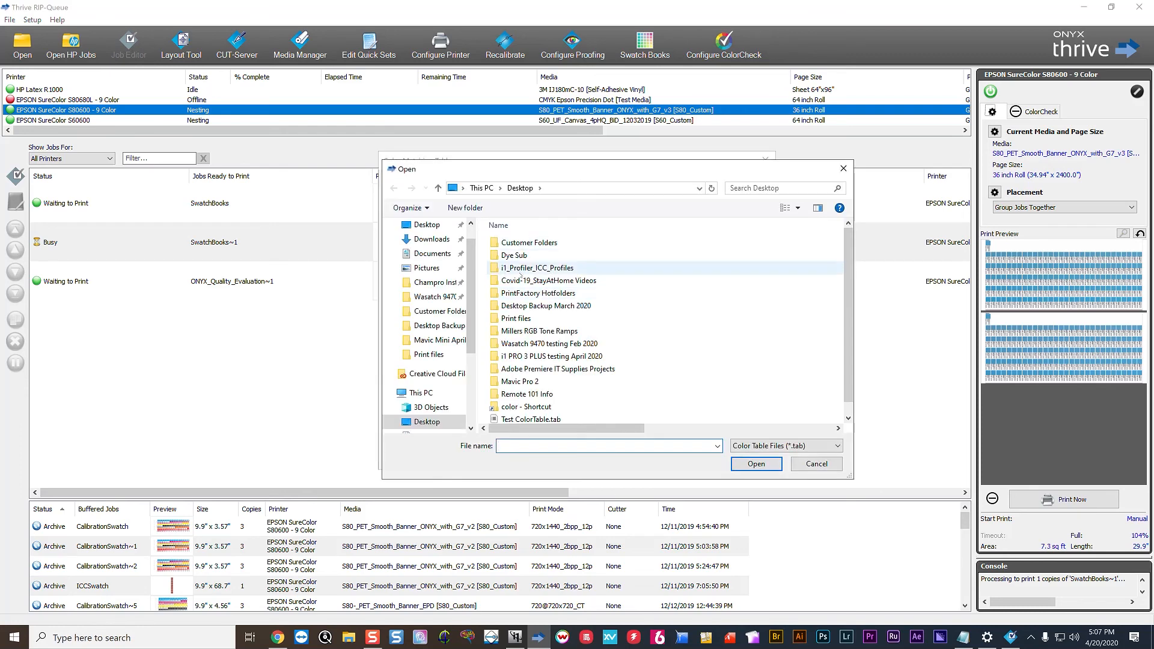
{"action": "left_click", "coordinate": [799, 466]}
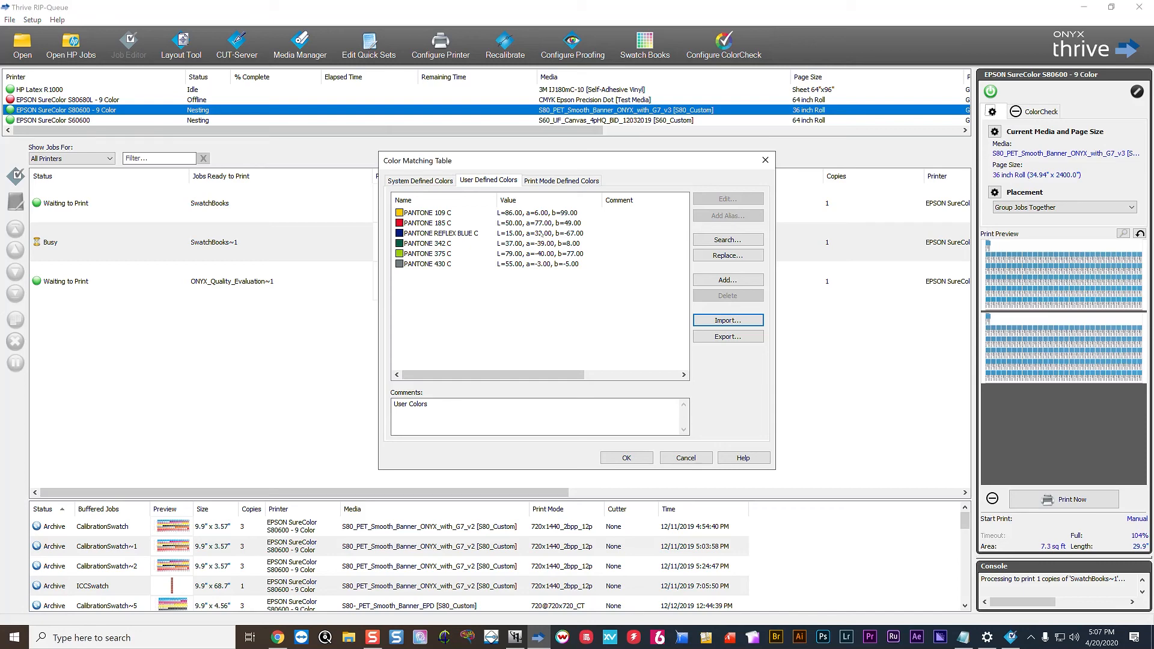
{"action": "left_click", "coordinate": [689, 458]}
{"action": "left_click", "coordinate": [686, 458]}
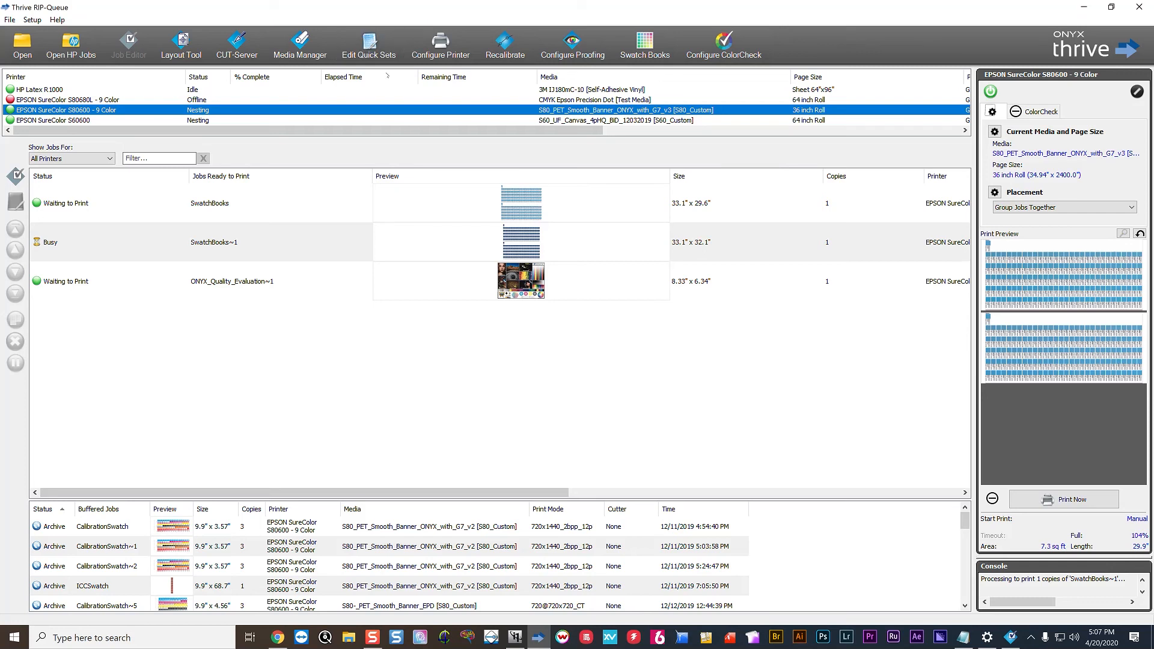
Edit the <Default> quick set of the EPSON SureColor S80600 - 9 Color, disabling Get Media and Page Size From Printer, and examine the media choices
{"action": "left_click", "coordinate": [379, 56]}
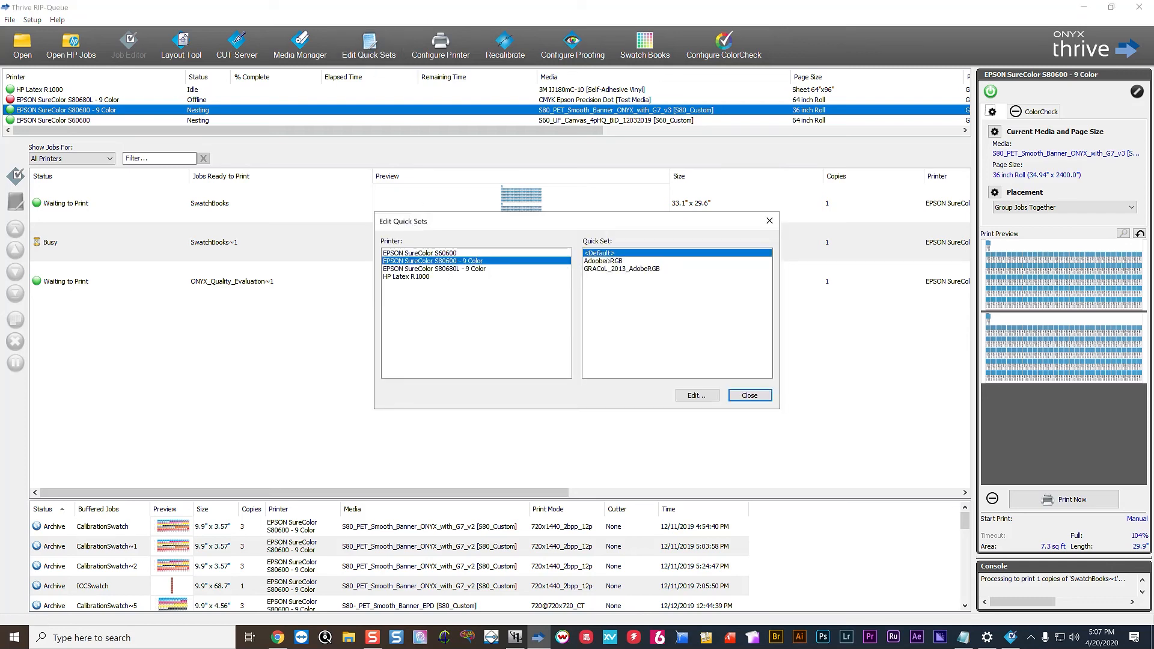
{"action": "left_click", "coordinate": [691, 396]}
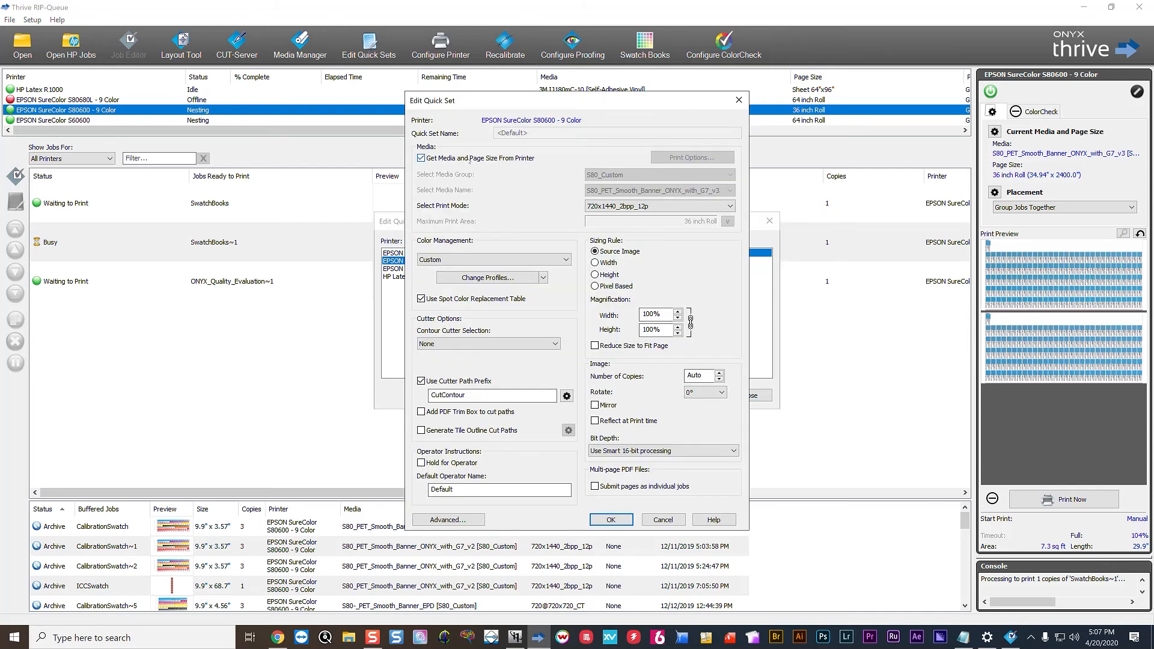
{"action": "left_click", "coordinate": [423, 159]}
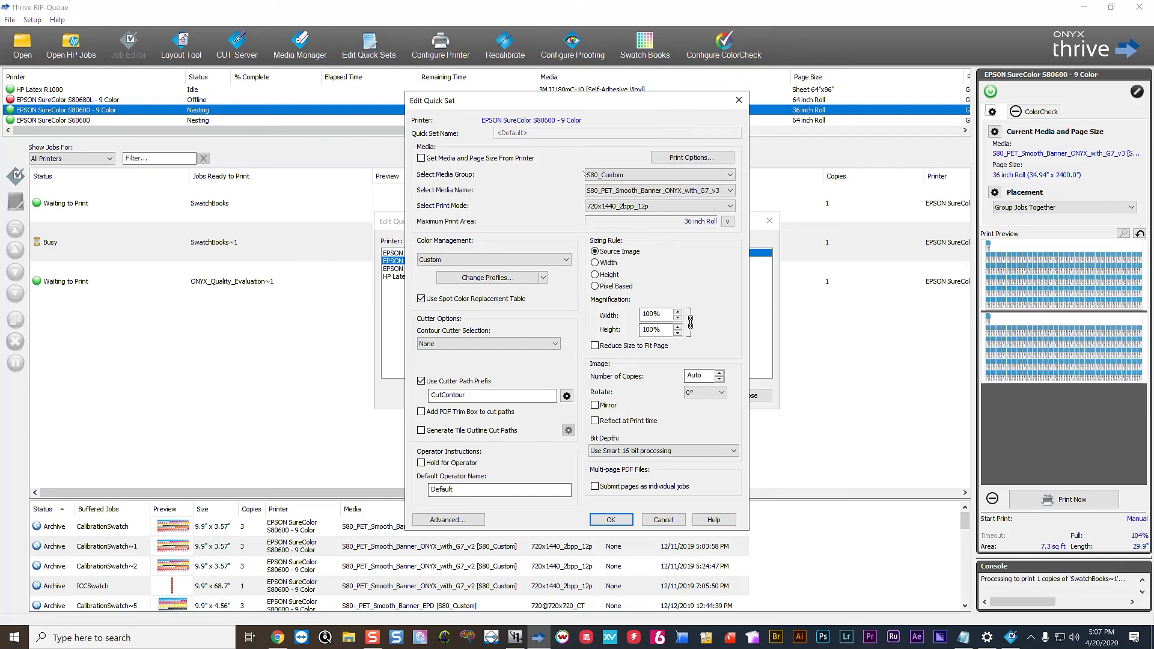
{"action": "left_click", "coordinate": [636, 175]}
{"action": "left_click", "coordinate": [604, 194]}
{"action": "left_click", "coordinate": [636, 190]}
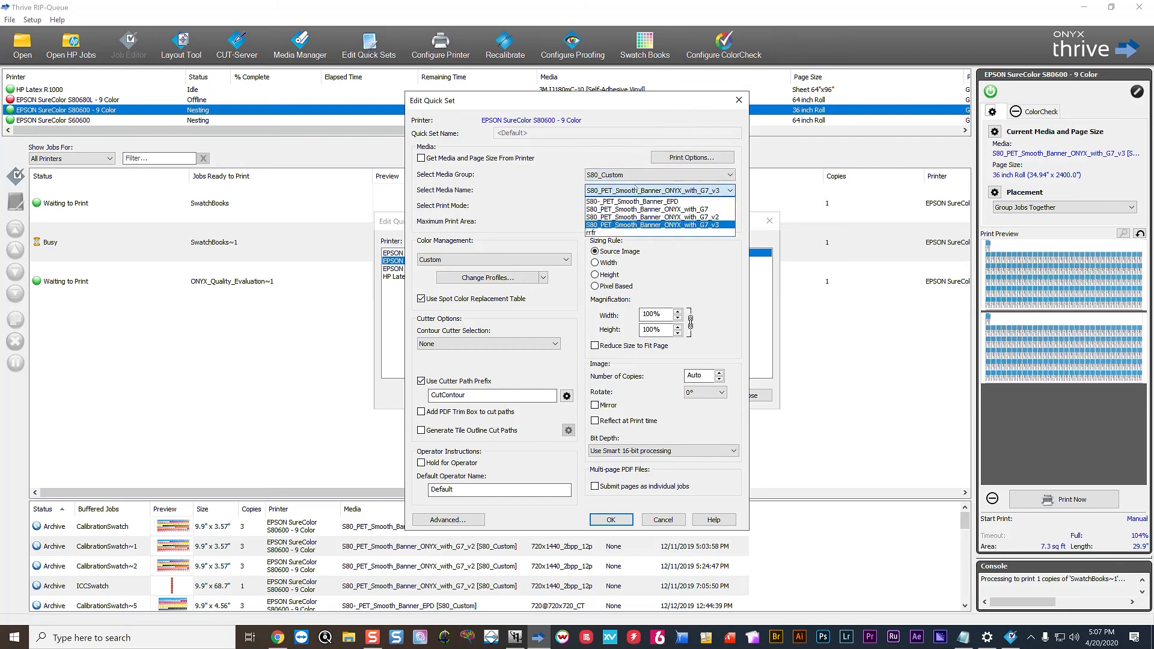
{"action": "left_click", "coordinate": [550, 190]}
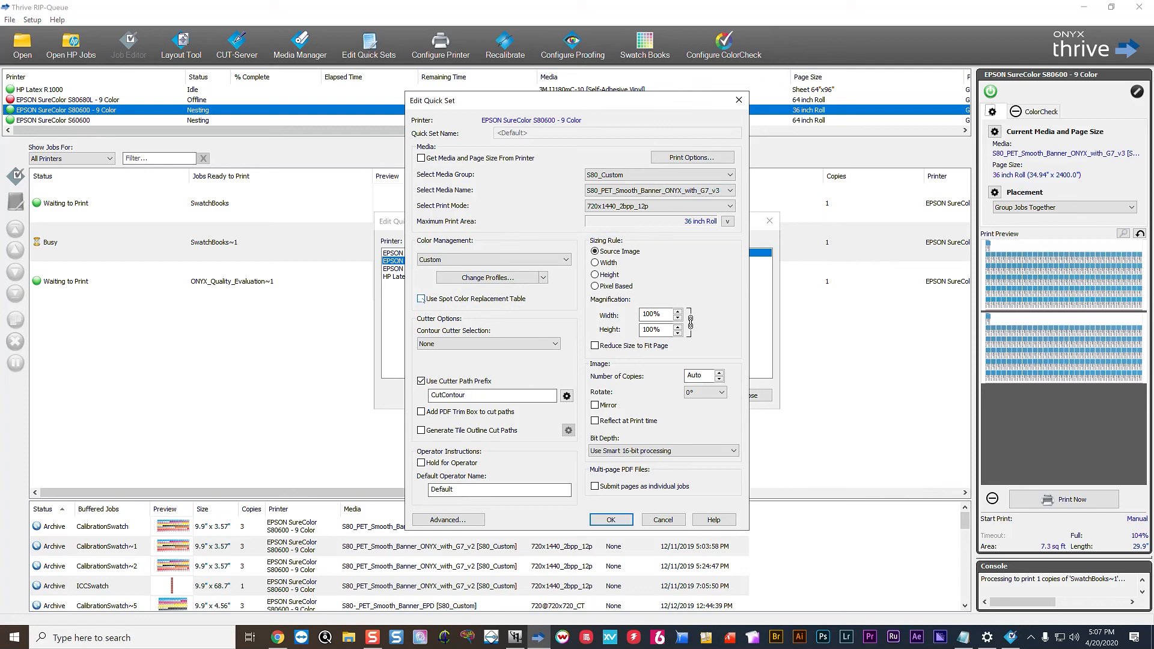
Turn Use Spot Color Replacement Table back on and close the quick set editor without saving changes
{"action": "left_click", "coordinate": [421, 299]}
{"action": "left_click", "coordinate": [664, 520]}
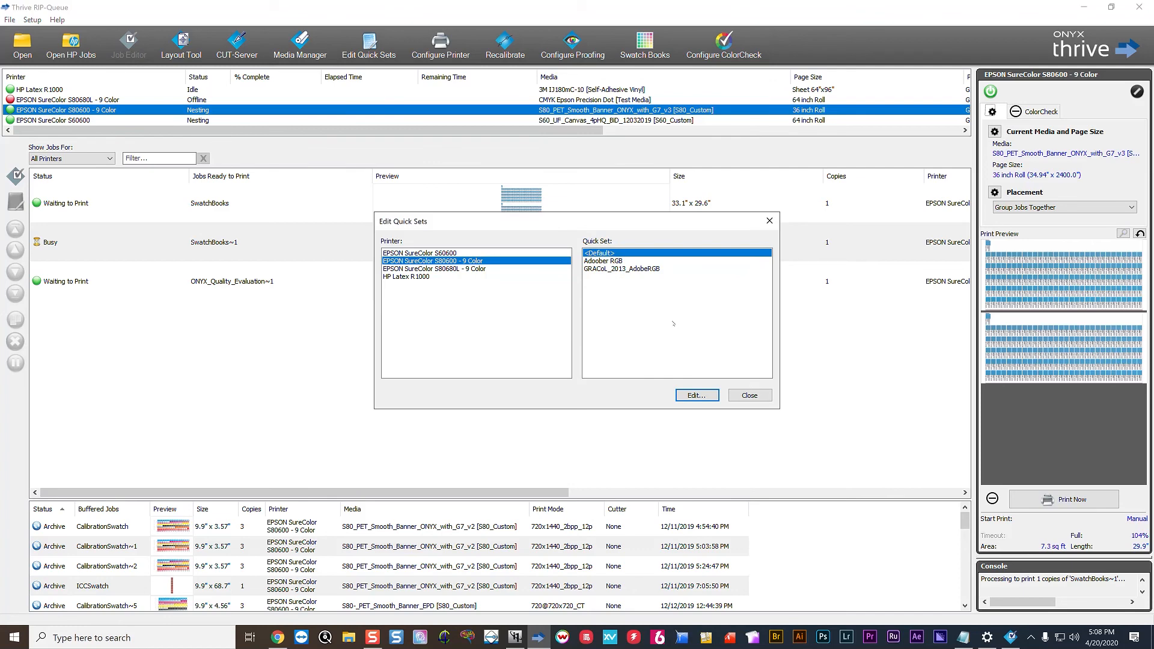
{"action": "left_click", "coordinate": [746, 395]}
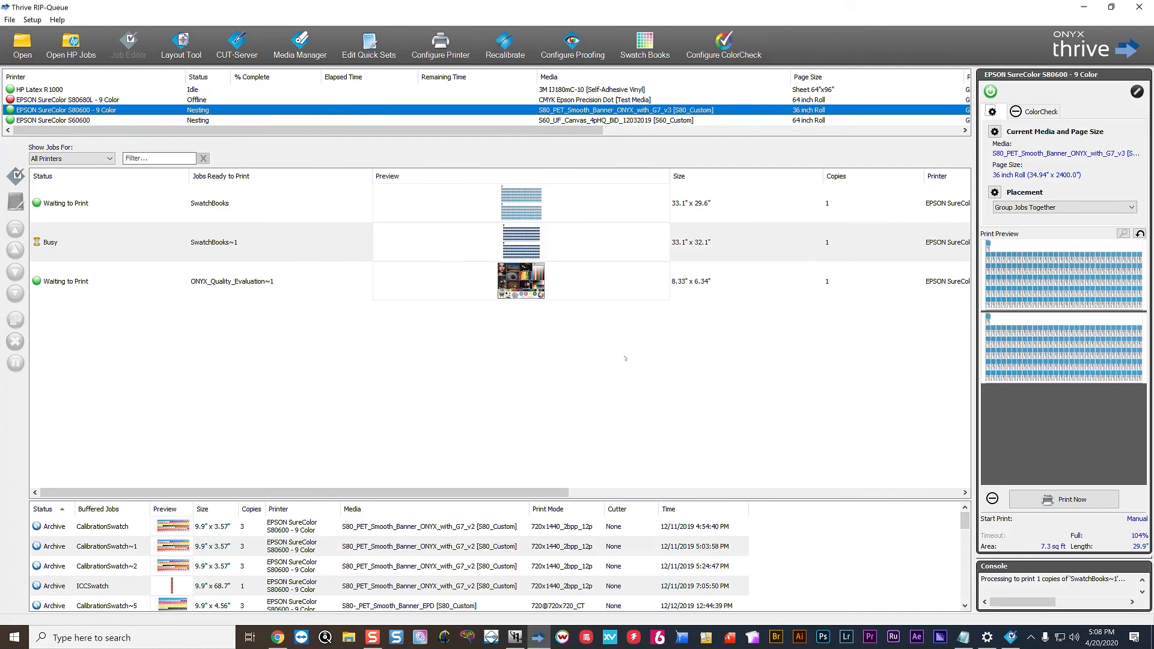